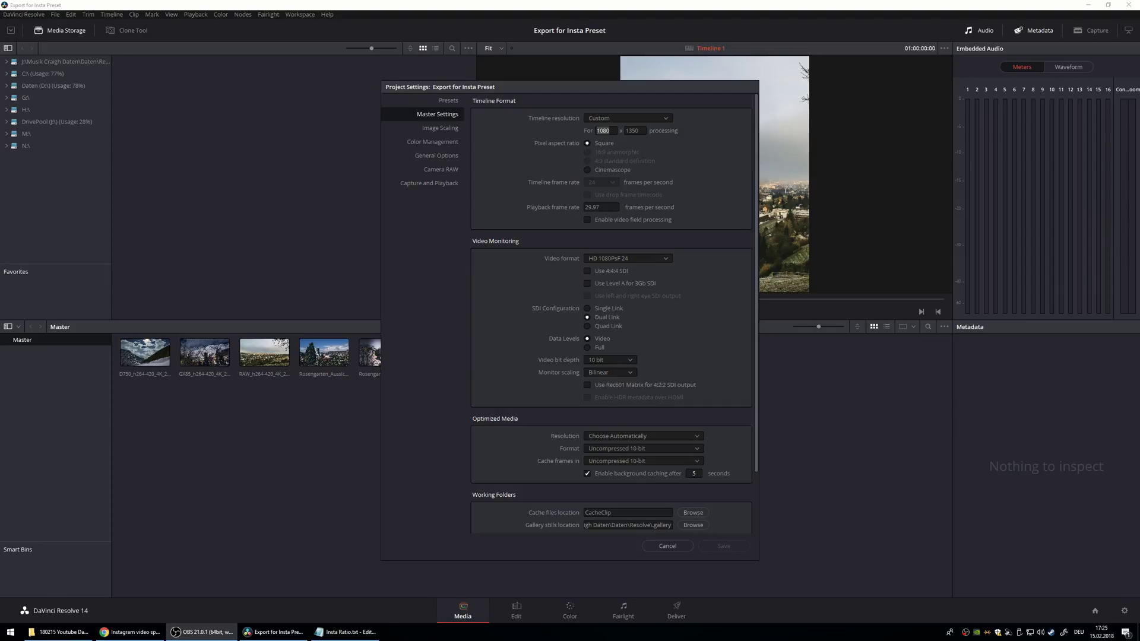
Step: In Insta Ratio.txt, highlight the 4x5 ratio, the 3s minimum length and the 60s maximum length
key(alt+Tab)
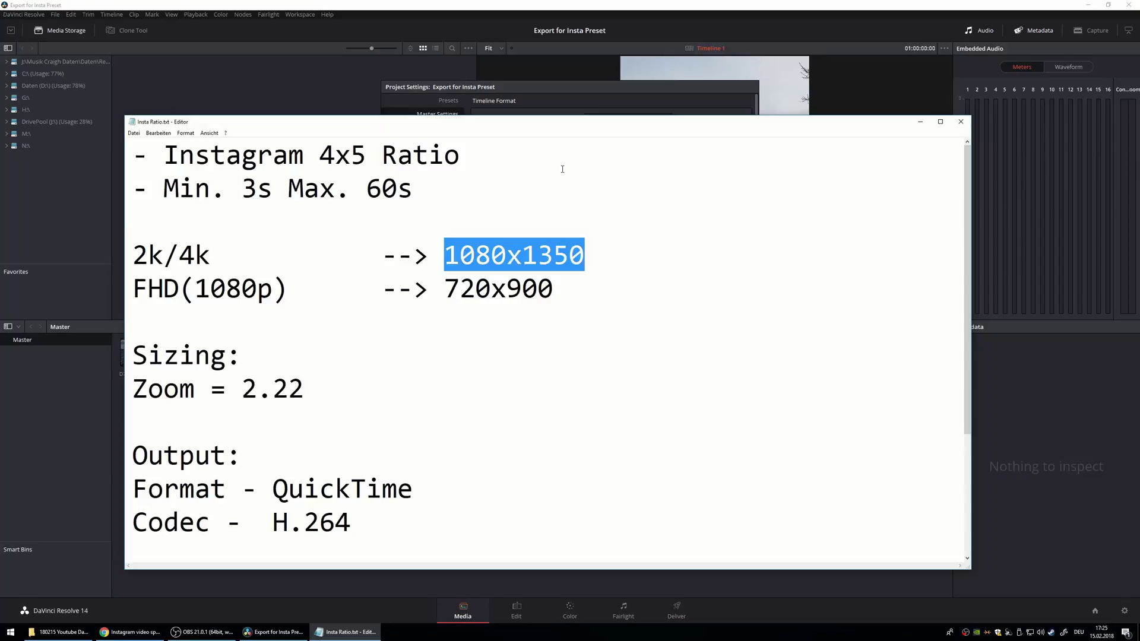
click(226, 155)
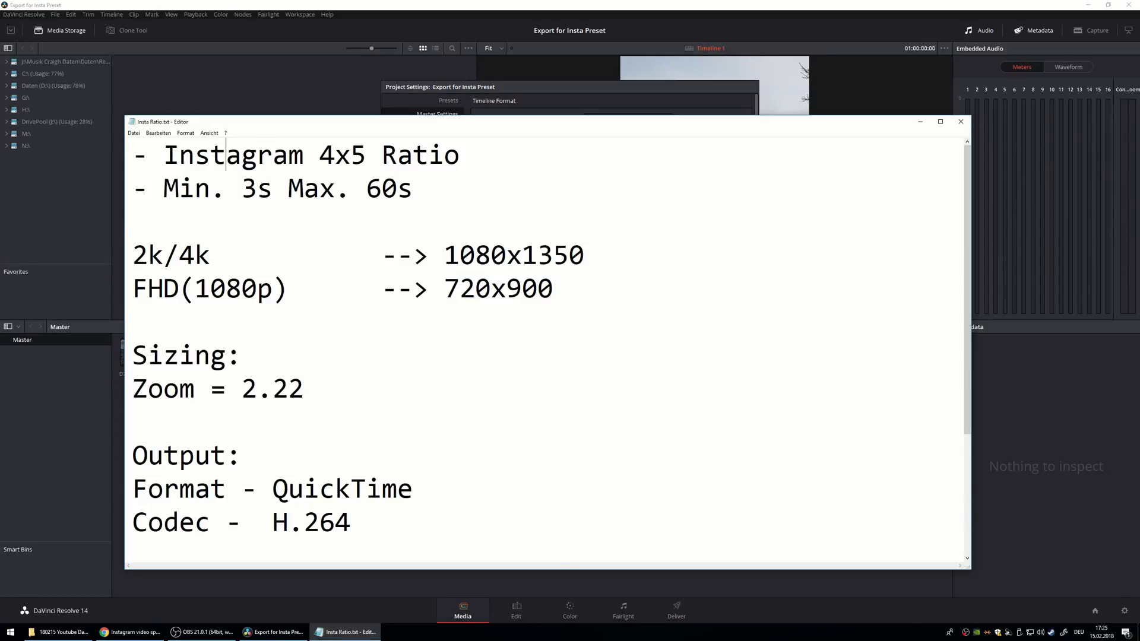
drag(319, 156, 366, 154)
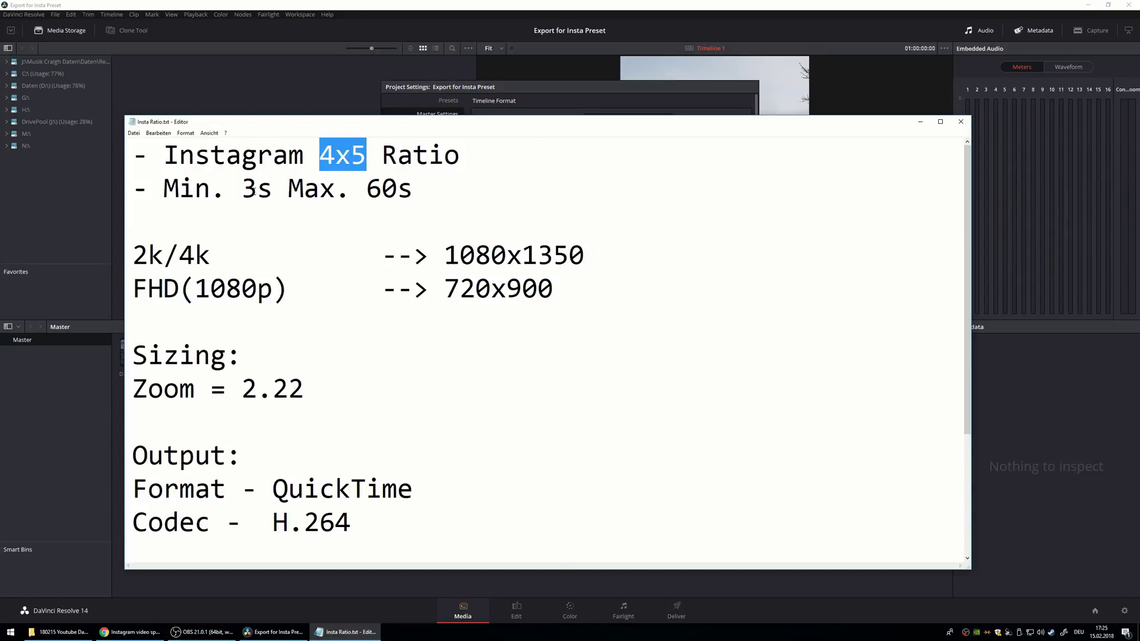
drag(241, 189, 273, 189)
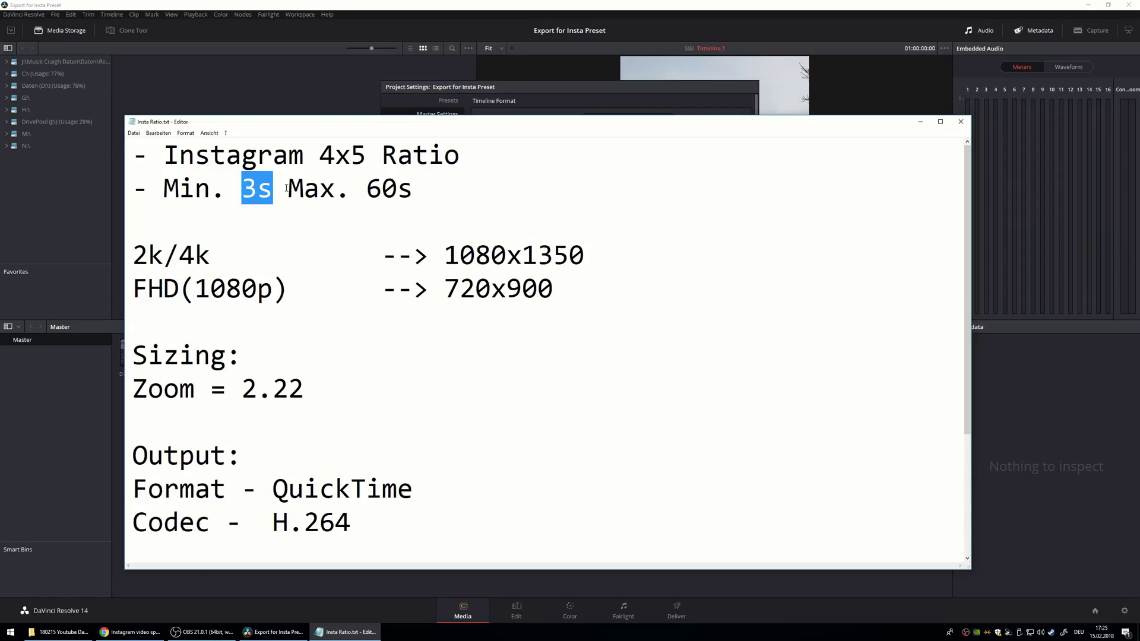
drag(367, 189, 414, 189)
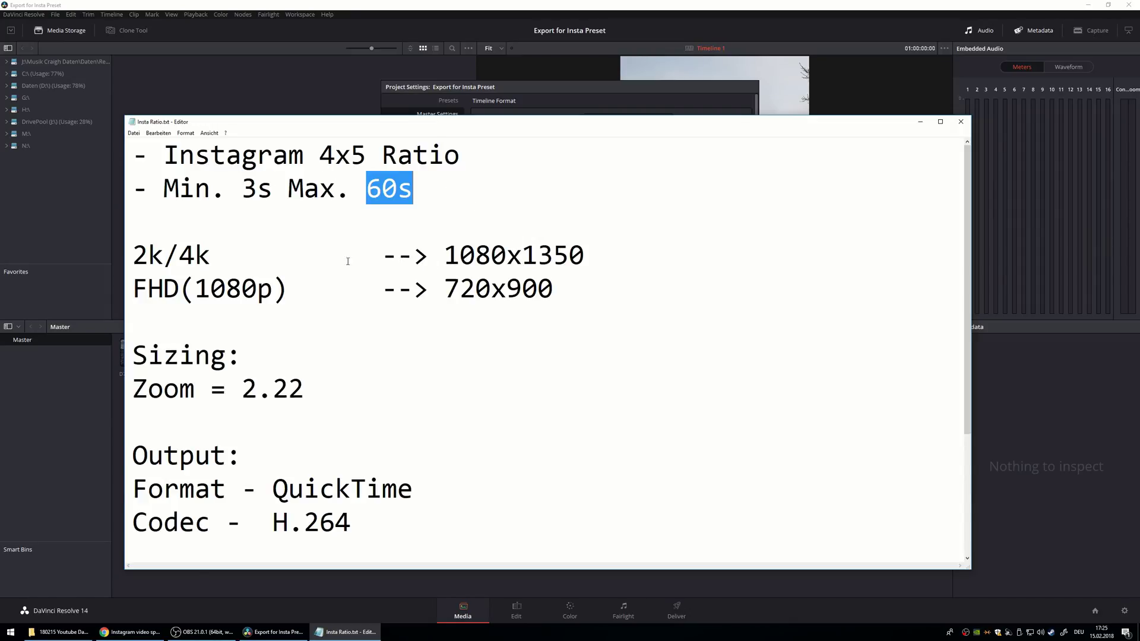
Step: Highlight the 720x900 and 1080x1350 resolutions, then minimize the notes
drag(134, 255, 622, 278)
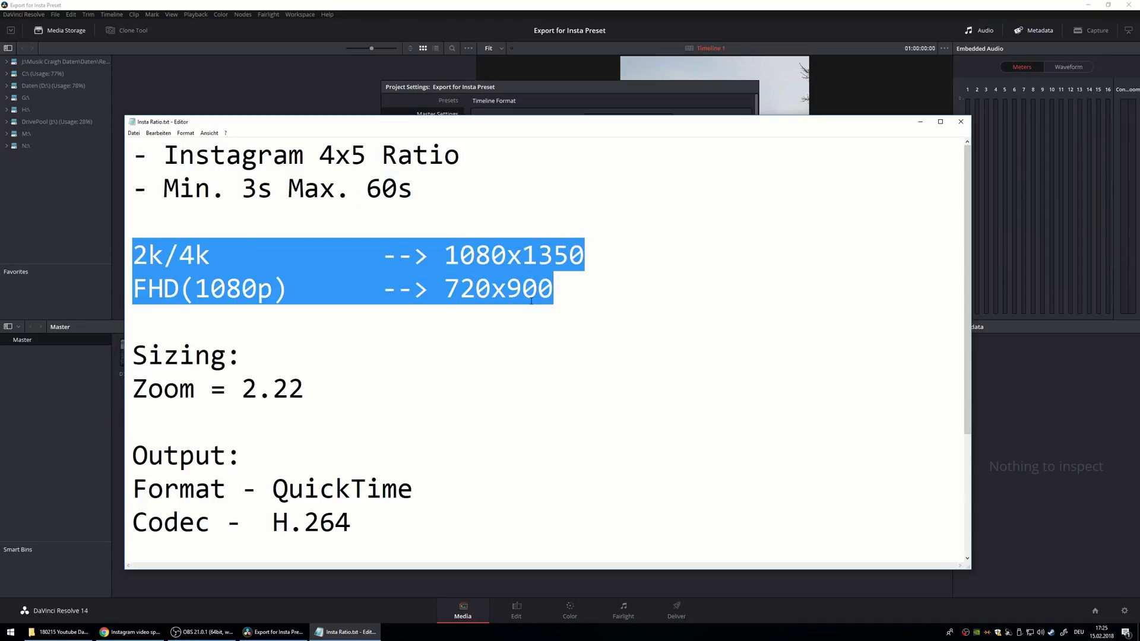
click(211, 309)
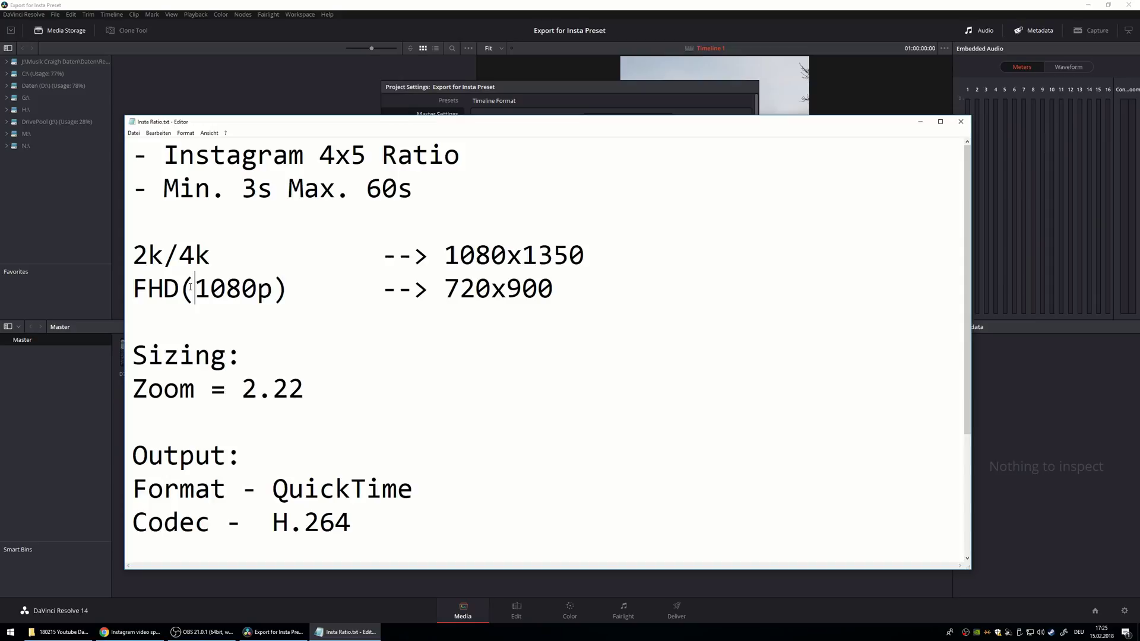
drag(163, 289, 568, 298)
click(506, 298)
drag(444, 291, 568, 292)
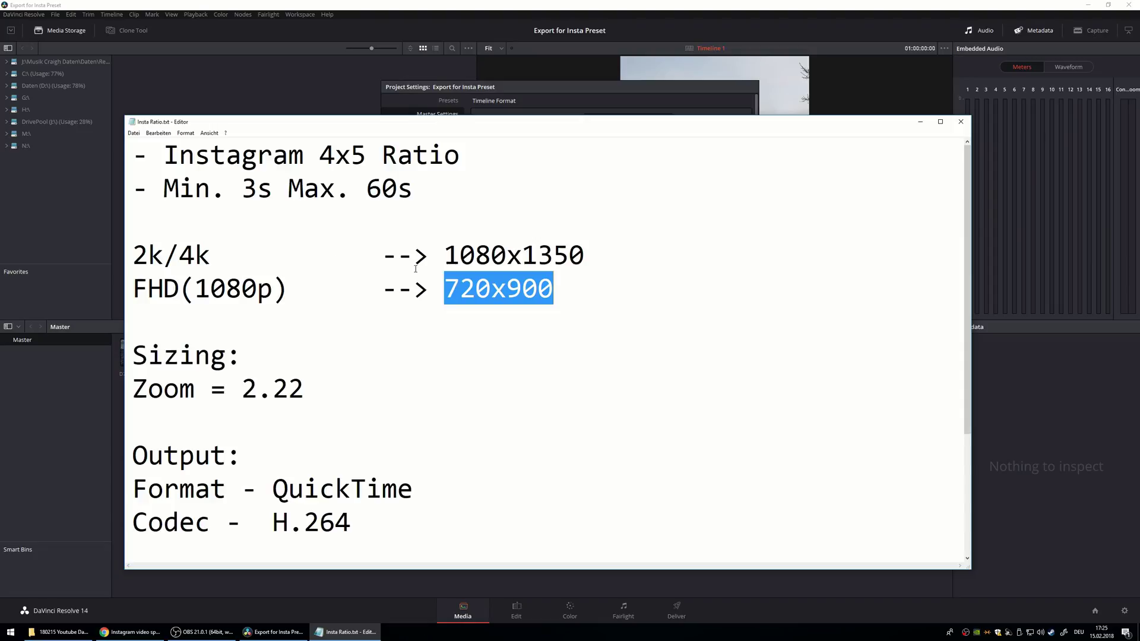
drag(449, 257, 622, 263)
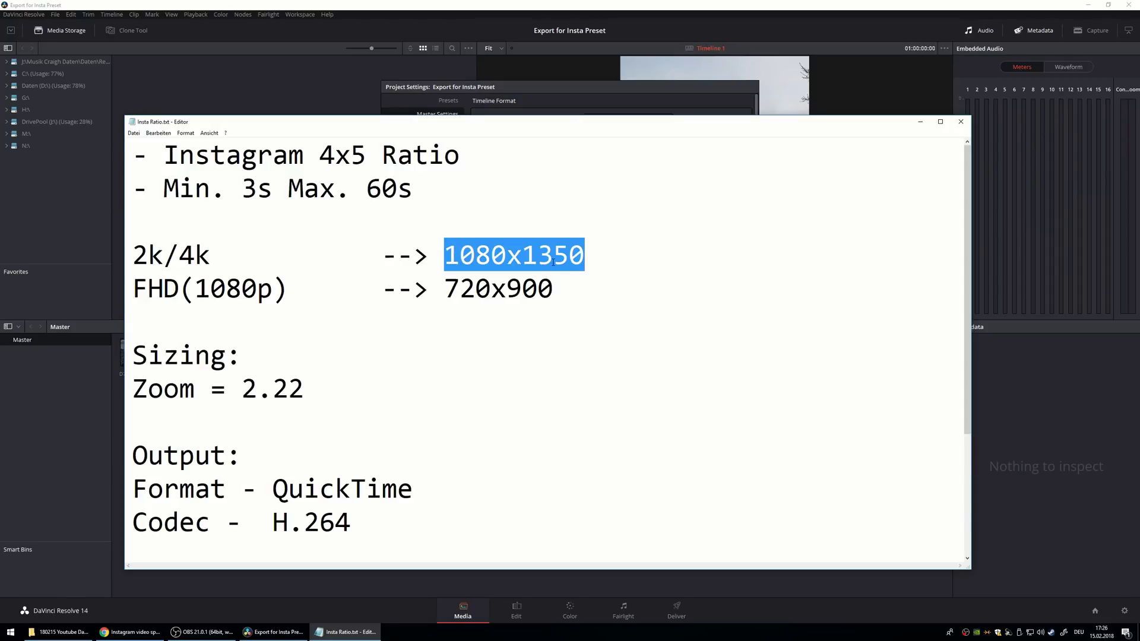
click(919, 124)
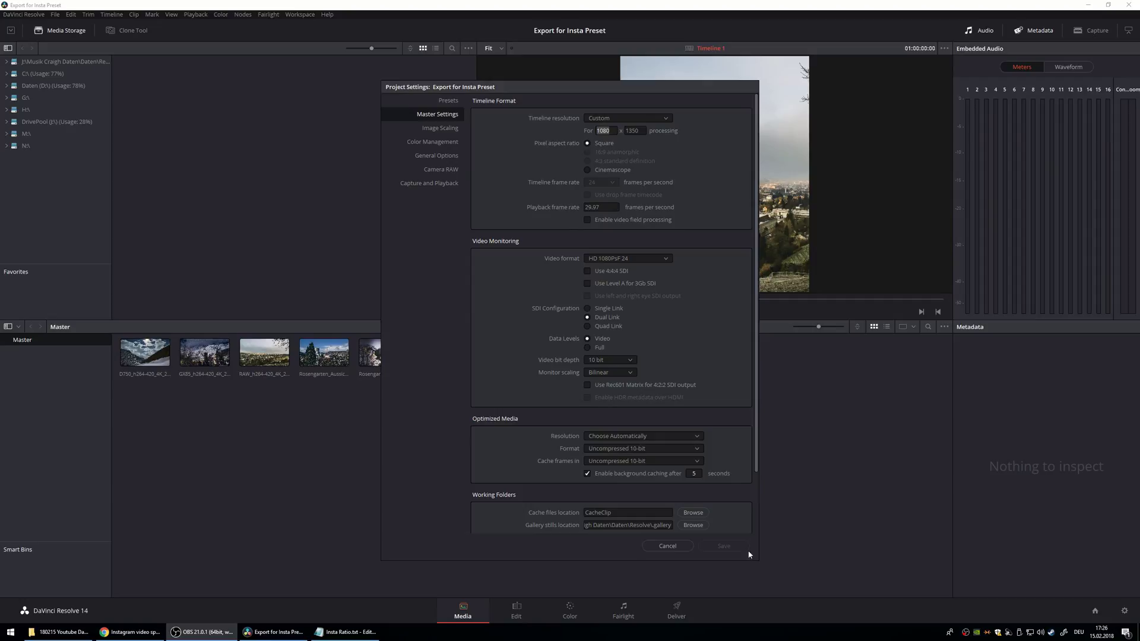
Step: Close Project Settings and preview clips in the media pool, ending back on Timeline 1
click(668, 544)
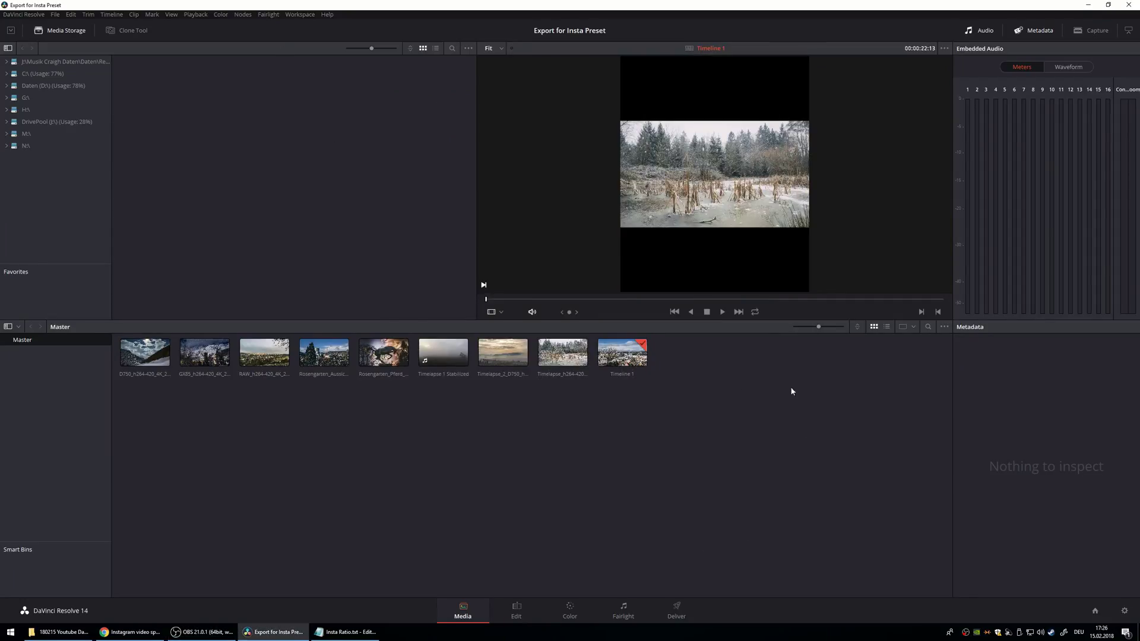
drag(705, 372, 173, 453)
click(417, 460)
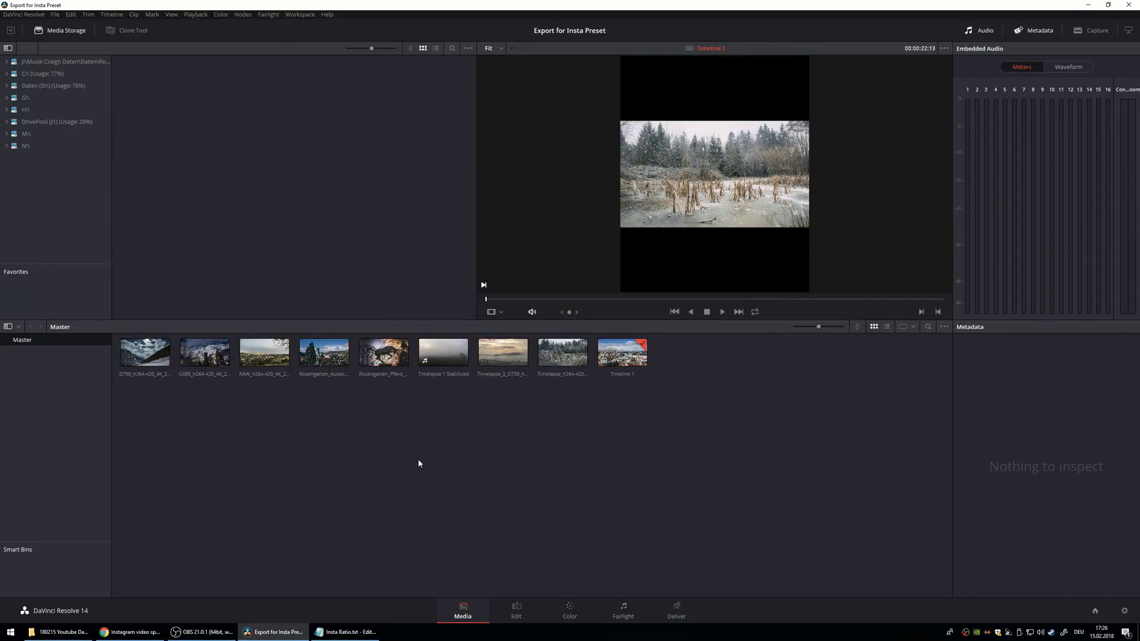
click(159, 351)
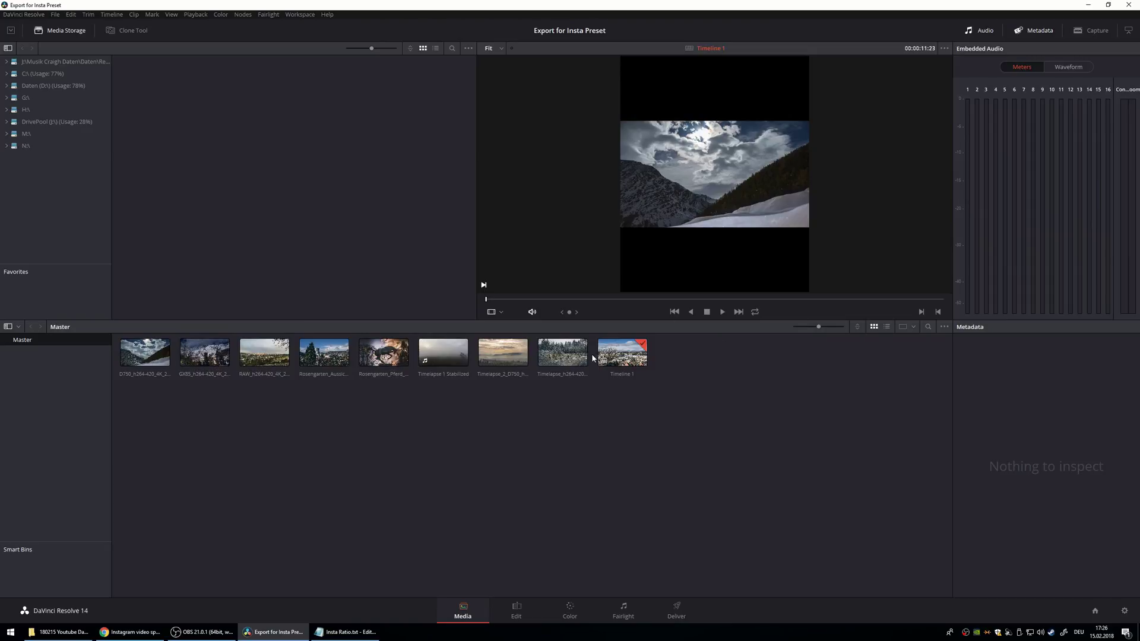
click(733, 386)
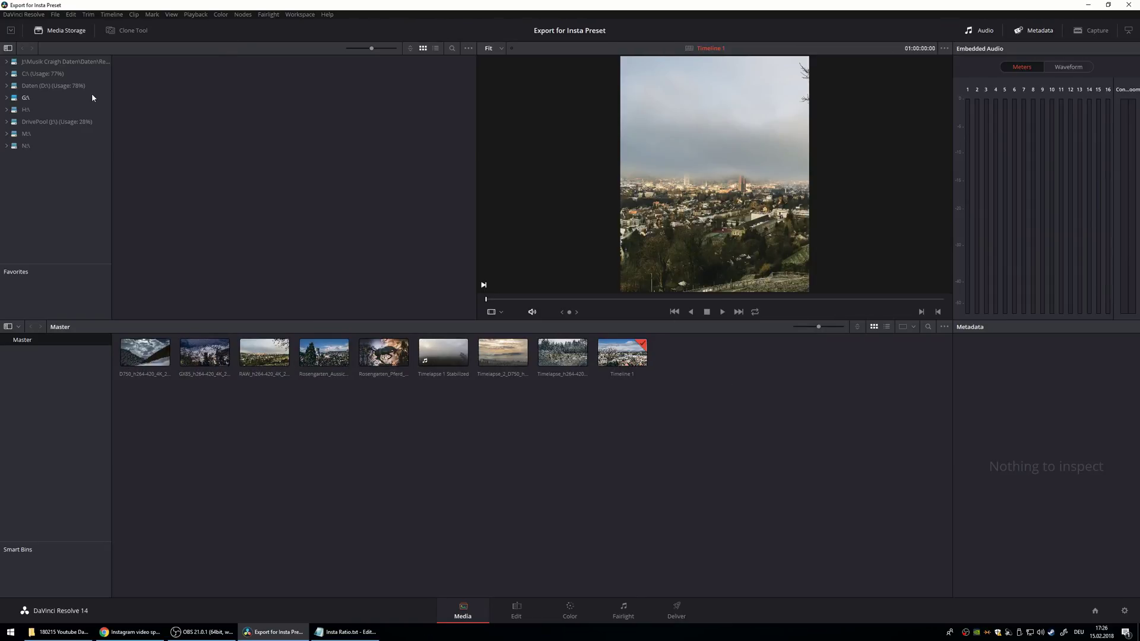
Step: Reopen Project Settings, check the 1080 x 1350 timeline resolution, and cancel without changes
click(59, 15)
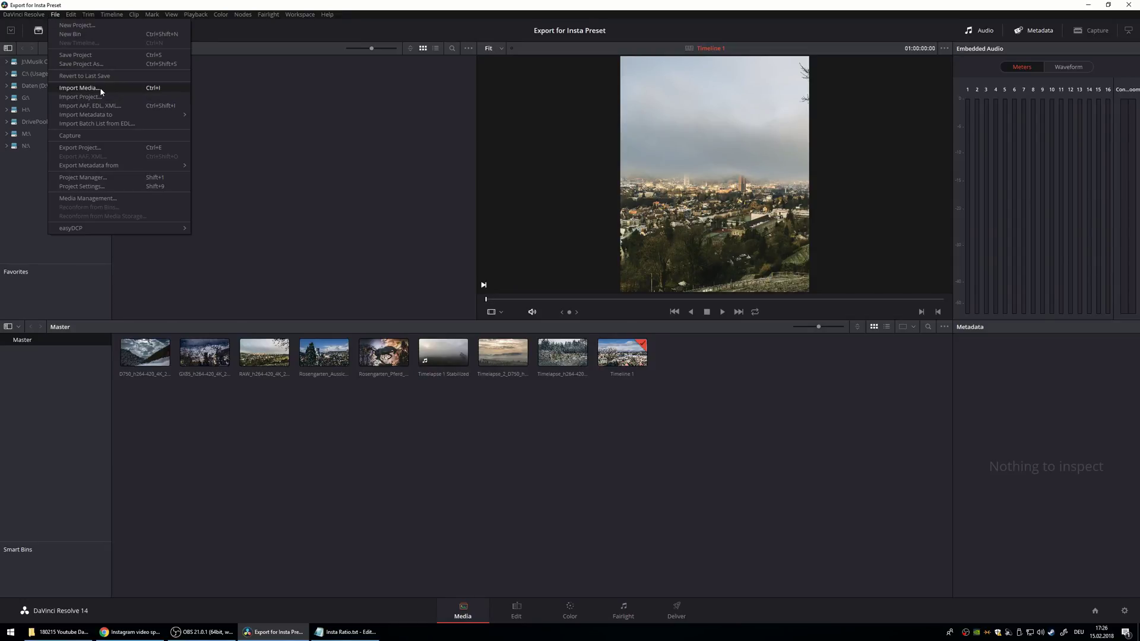
click(98, 187)
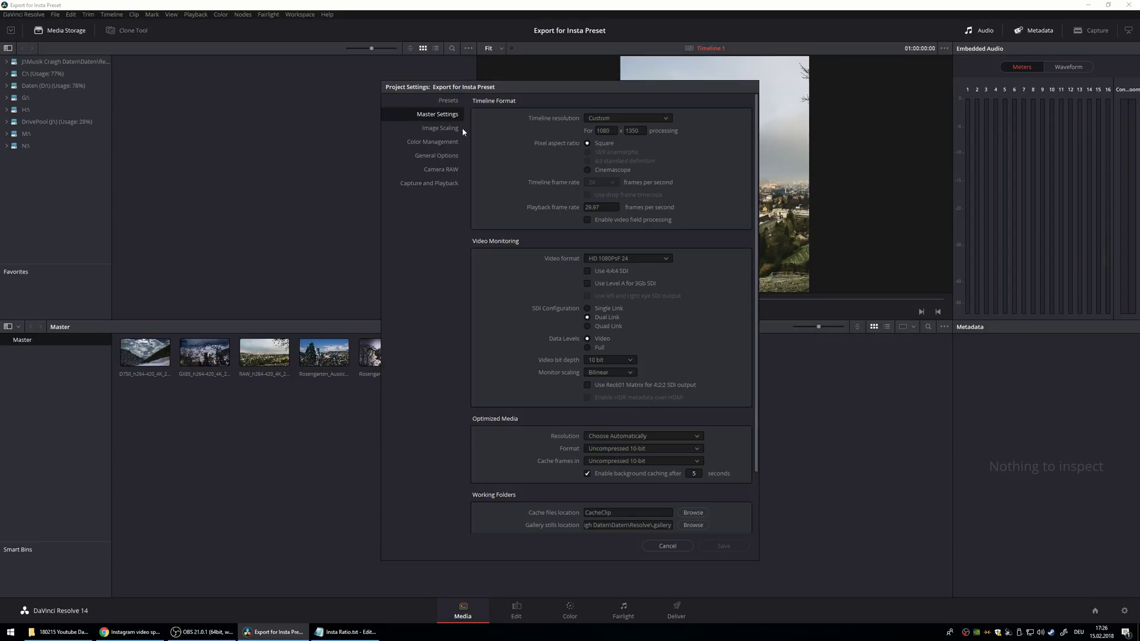
click(602, 130)
click(627, 131)
click(613, 131)
click(636, 131)
key(shift+Tab)
click(659, 547)
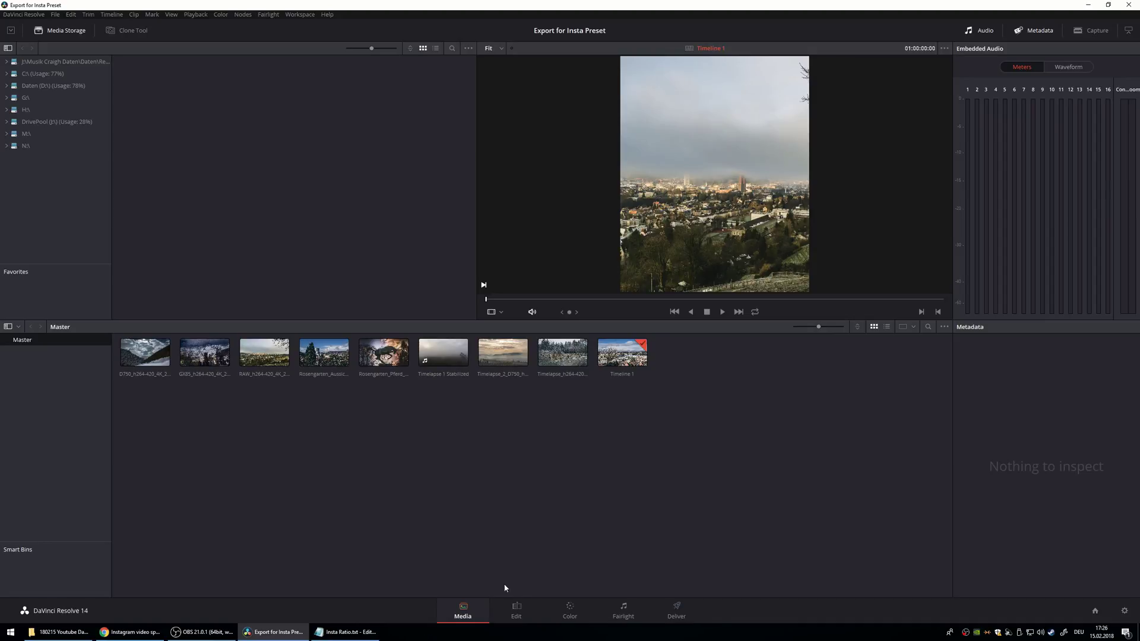
Step: On the Color page, set the first clip's Input Sizing Zoom to 2.22 and check it against the notes
click(515, 614)
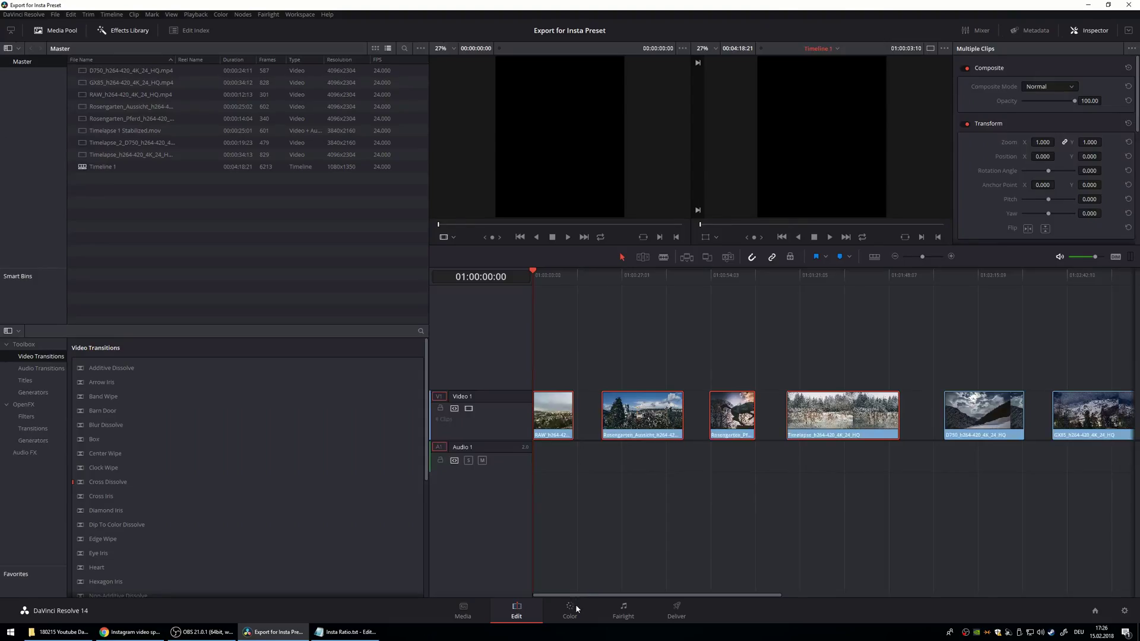
click(568, 610)
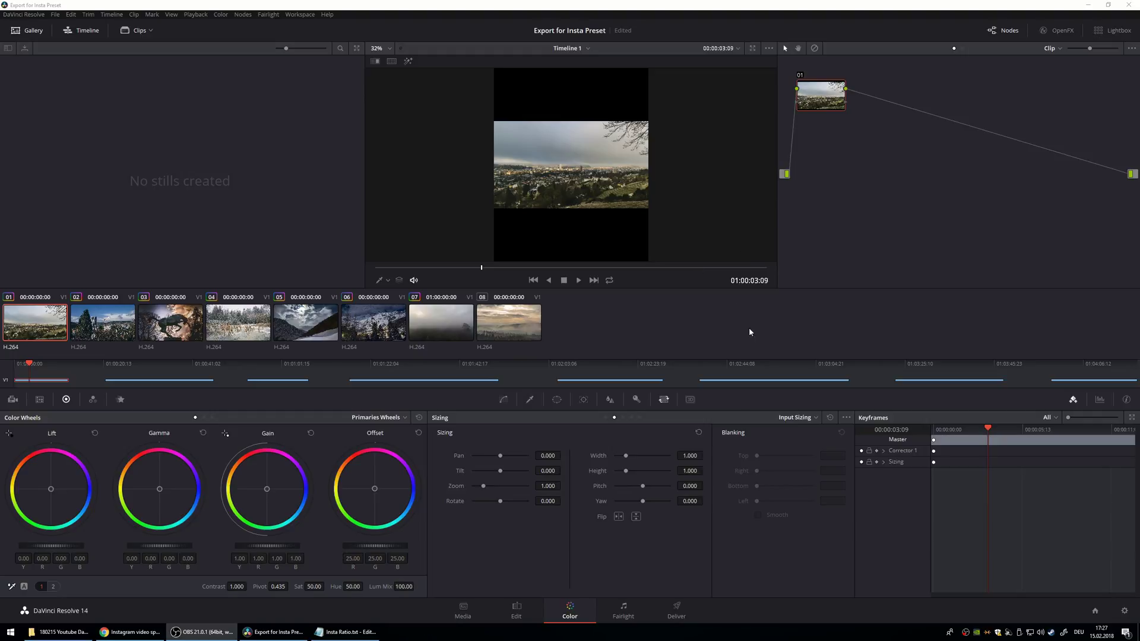
click(547, 487)
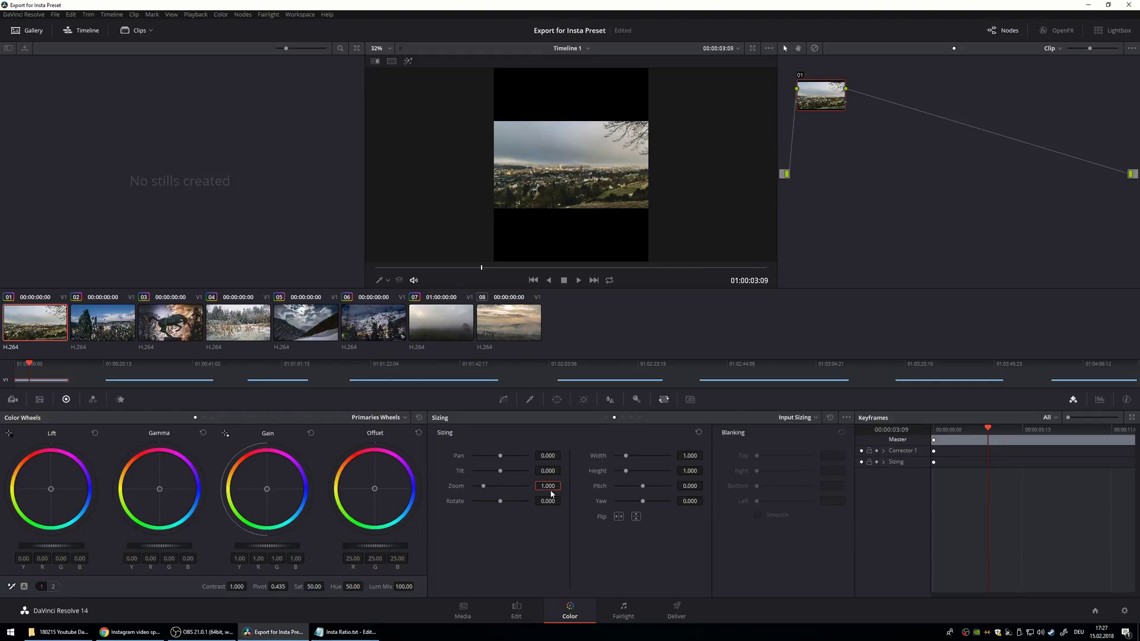
click(503, 399)
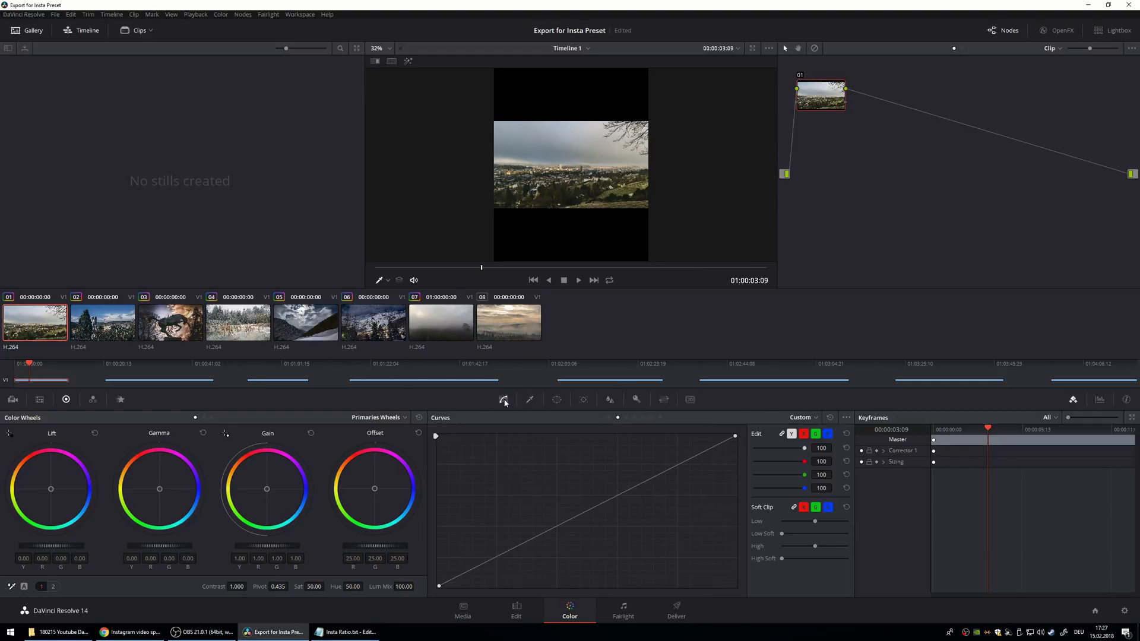
click(664, 401)
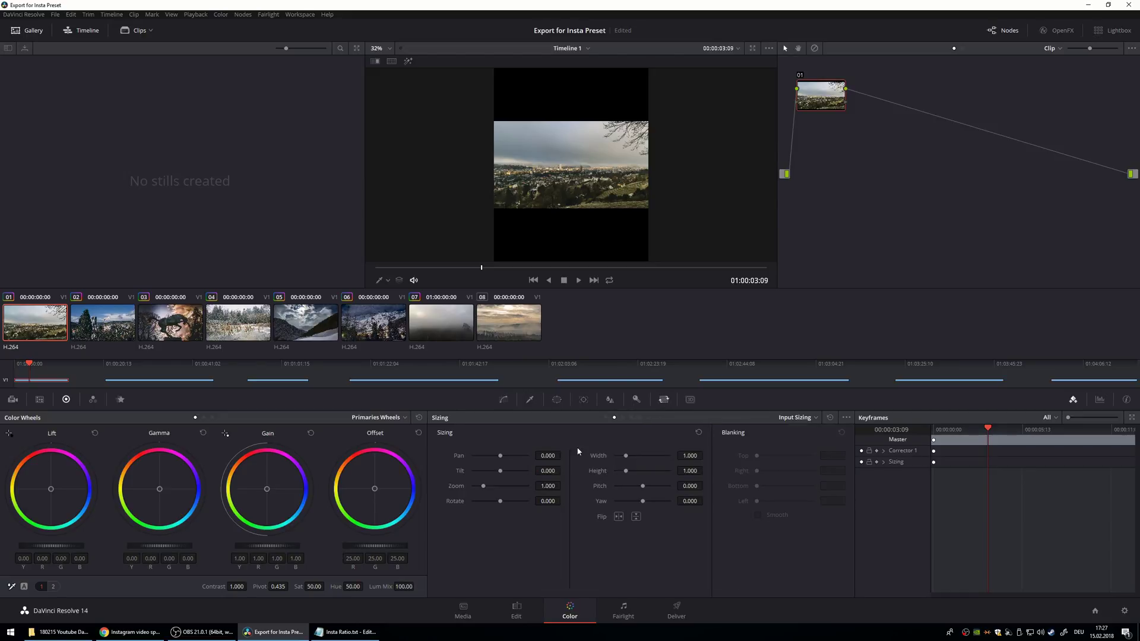
click(552, 487)
text(2.22)
key(Return)
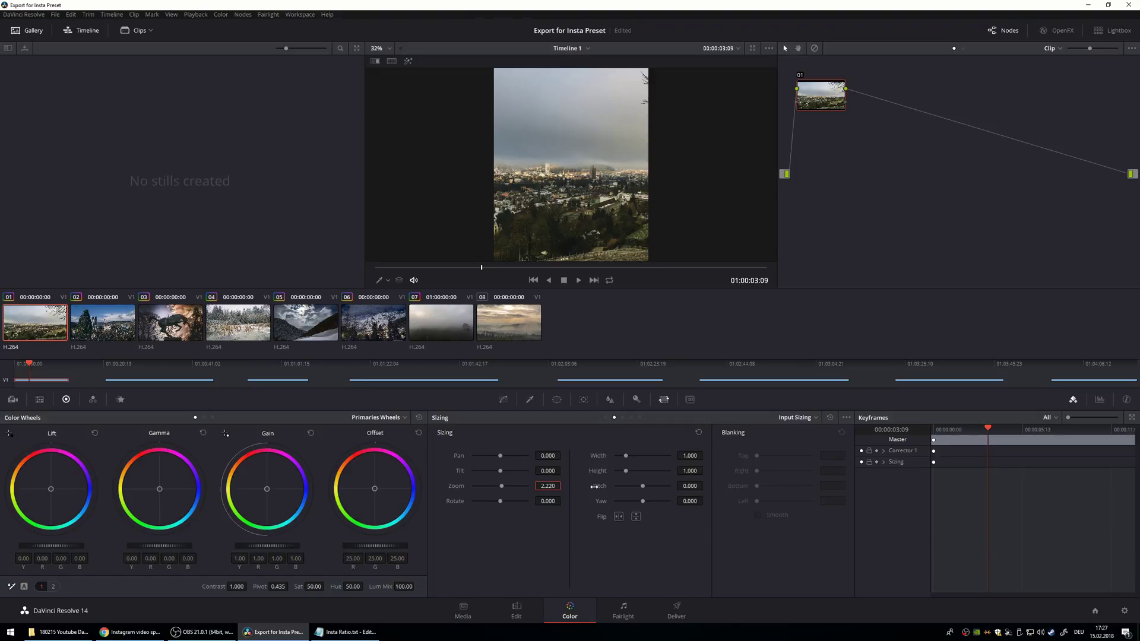
click(347, 631)
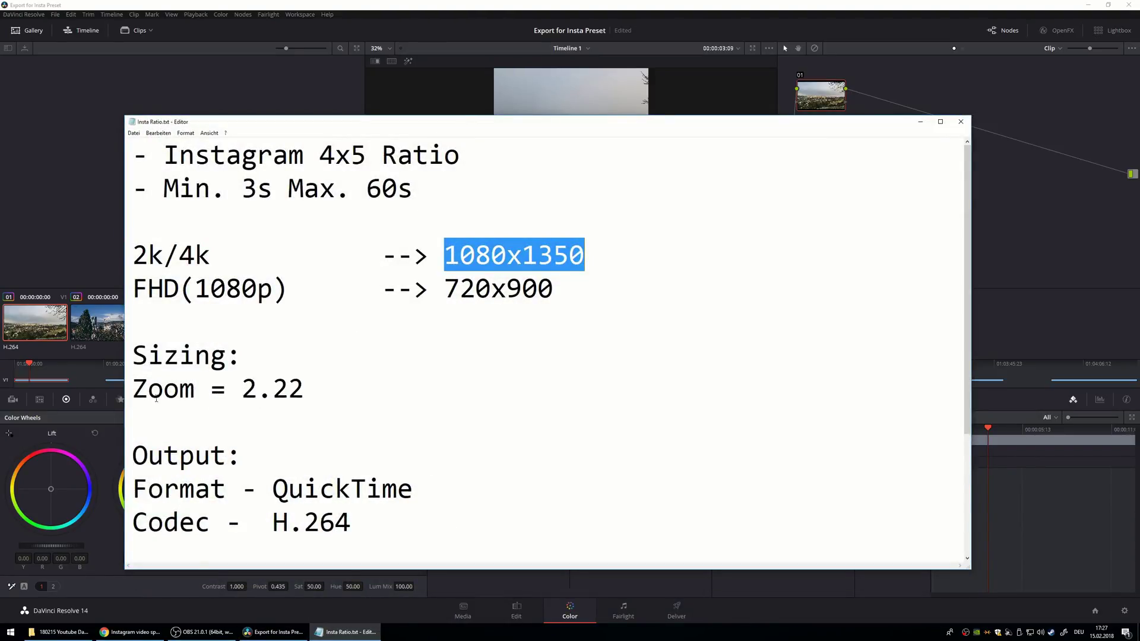
drag(133, 392, 328, 402)
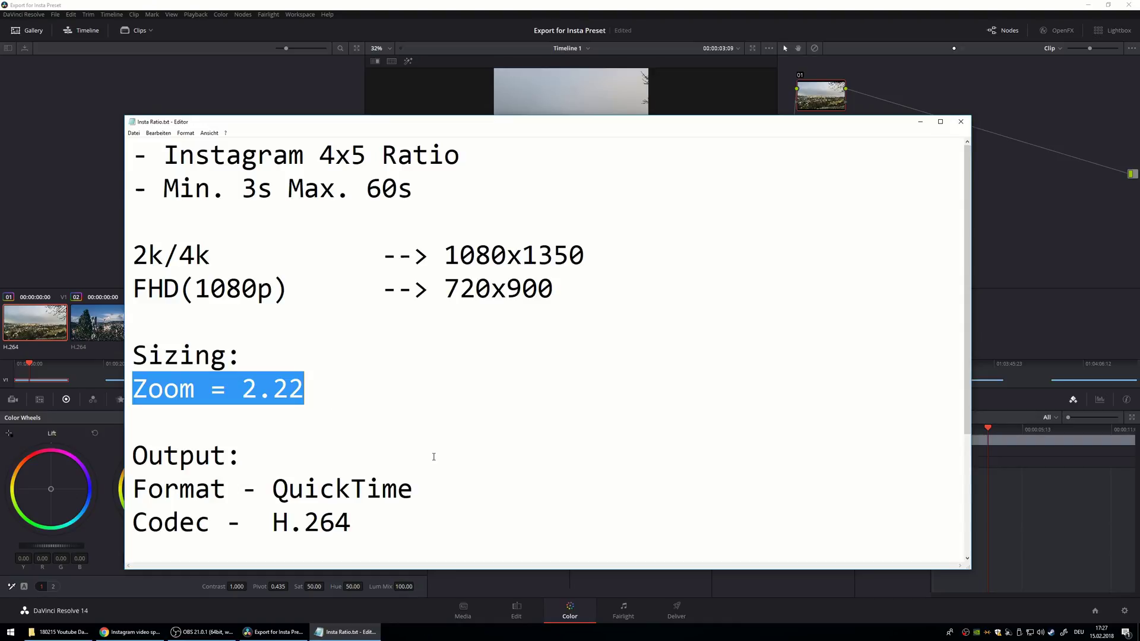
Step: Pan the zoomed clip to 51.84 so it fills the portrait frame
click(922, 123)
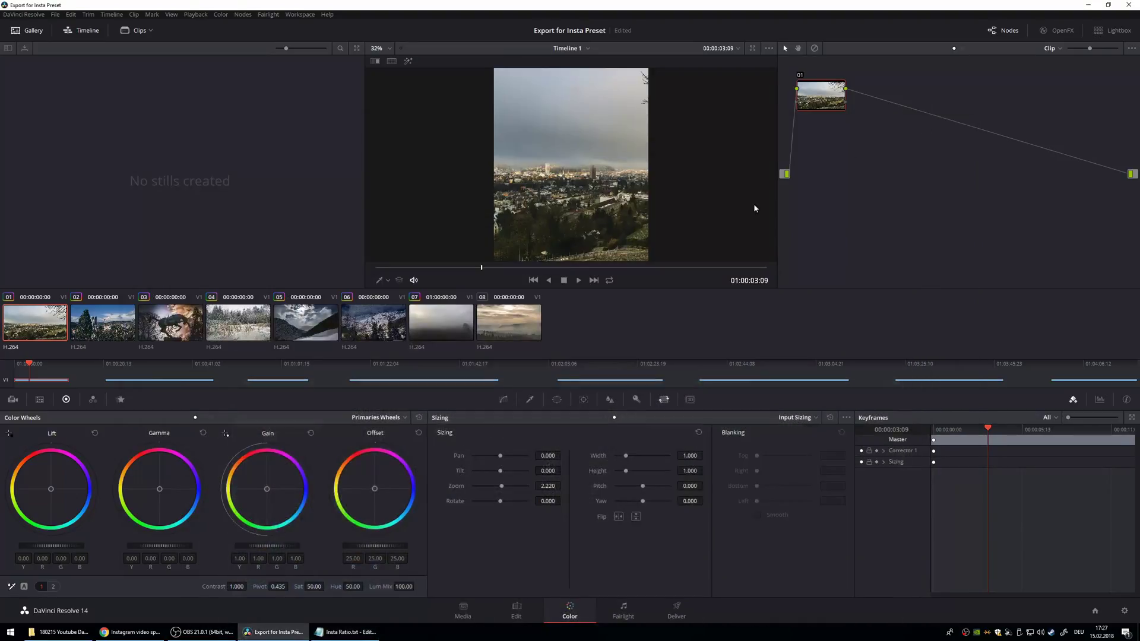
mouse_move(502, 458)
mouse_down()
mouse_move(526, 459)
mouse_move(488, 463)
mouse_move(518, 463)
mouse_move(503, 462)
mouse_up()
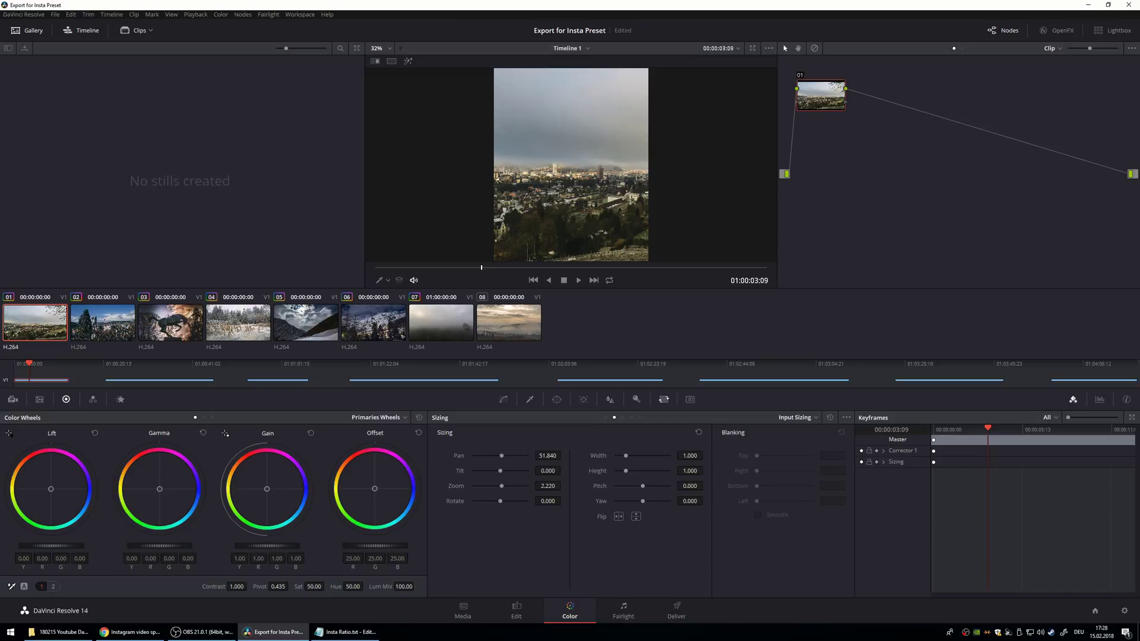
key(alt+Tab)
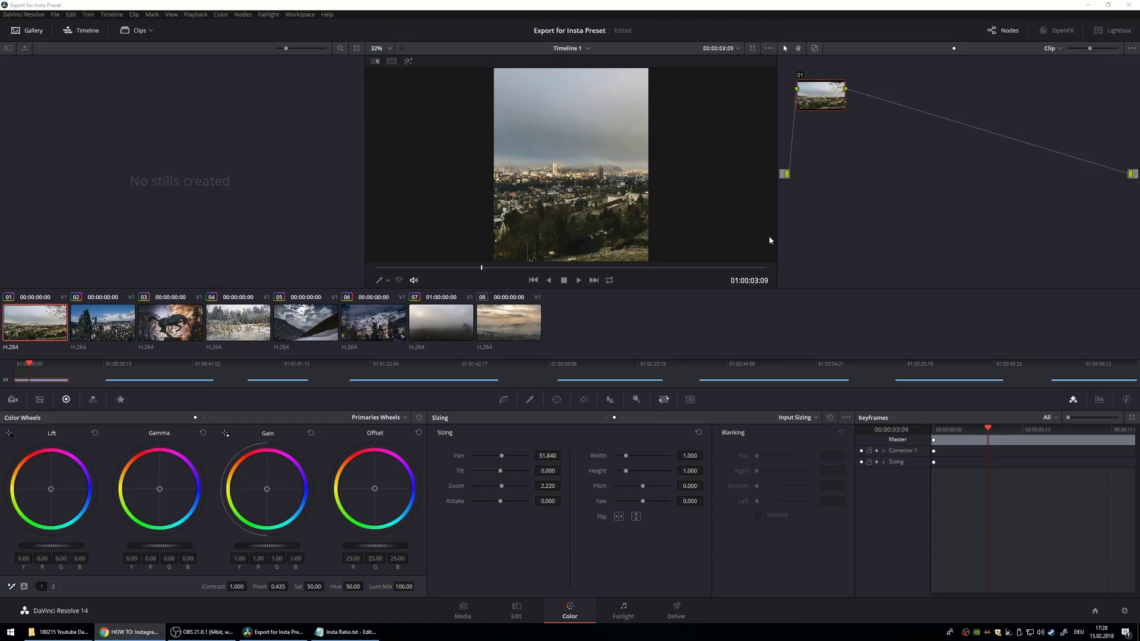
Step: On the Deliver page, confirm QuickTime H.264 at custom 1080 x 1350, restricted to 3500 Kb/s
click(625, 612)
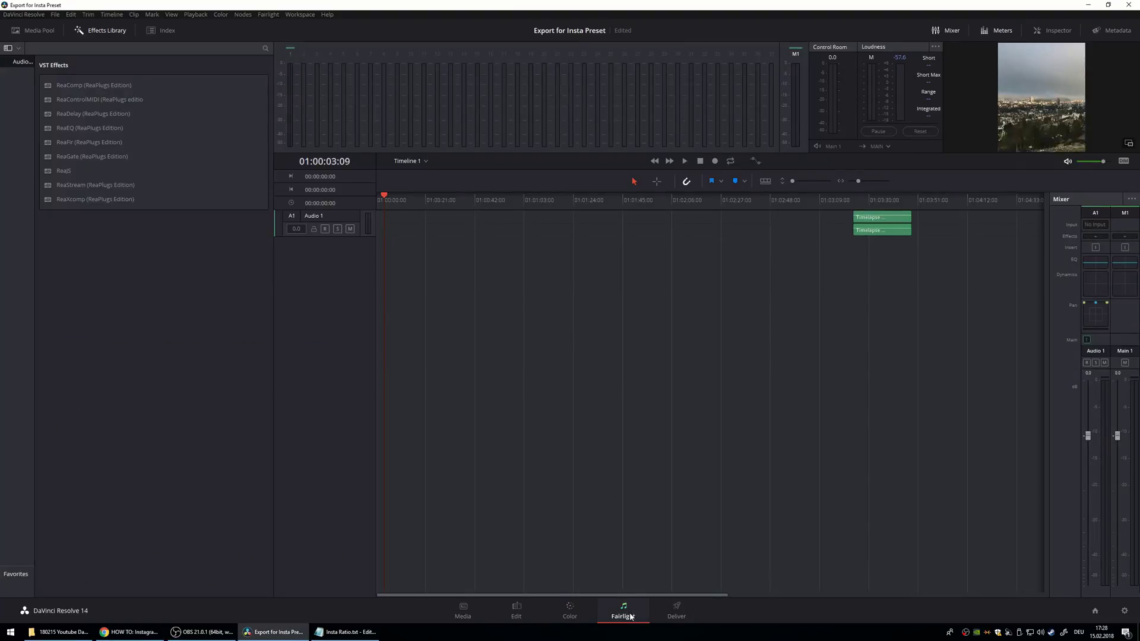
click(676, 615)
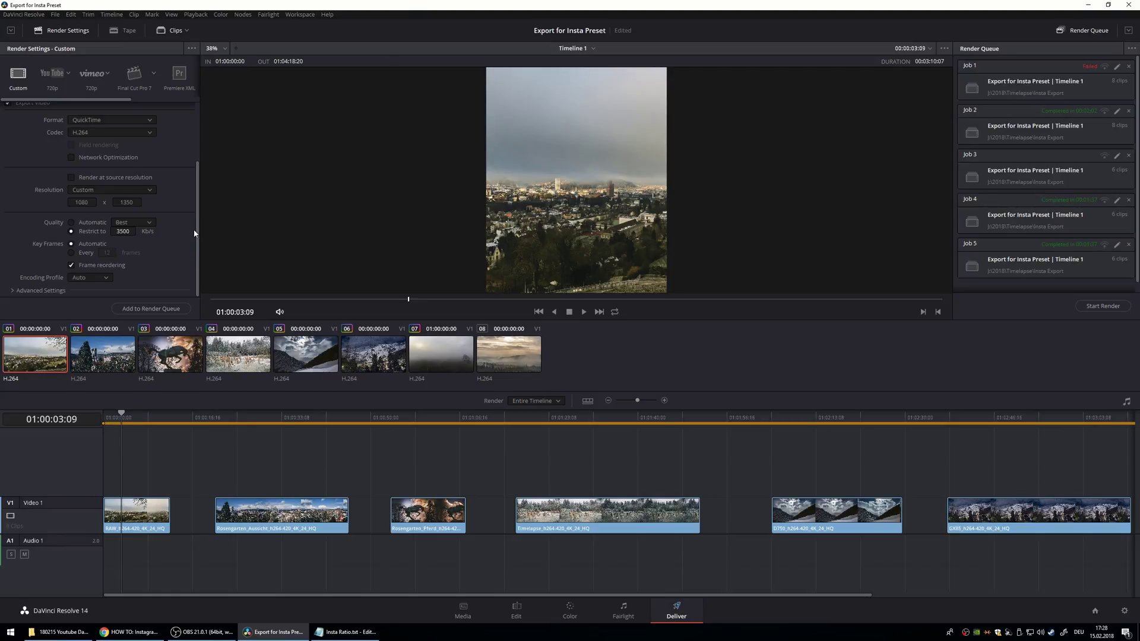
drag(195, 201, 62, 176)
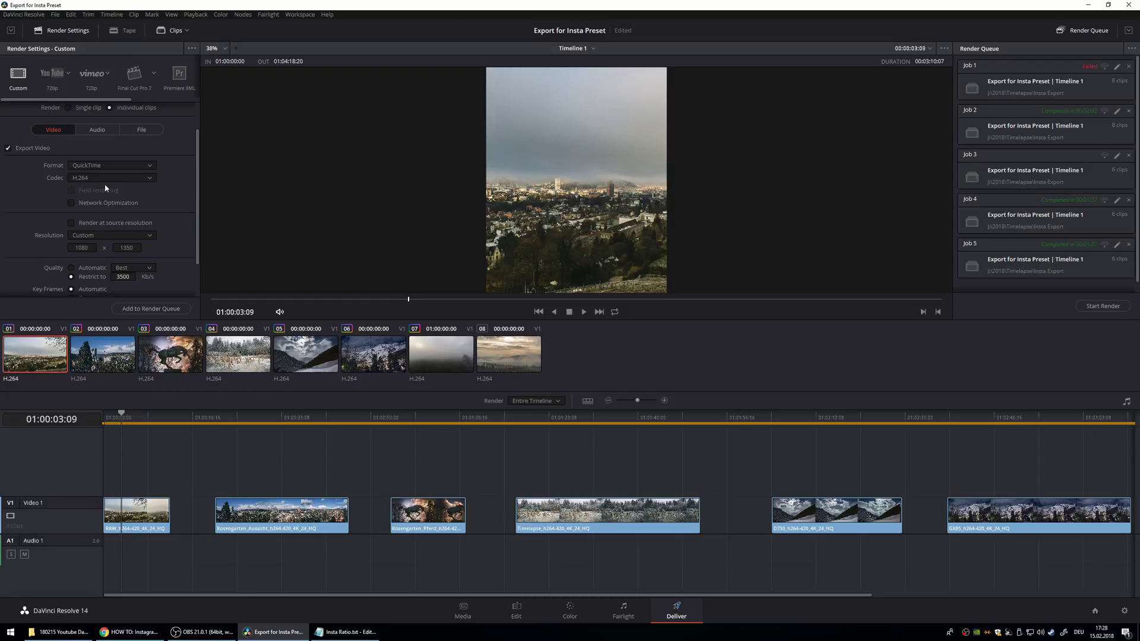
click(69, 250)
key(Tab)
click(74, 272)
scroll(199, 257, down, 2)
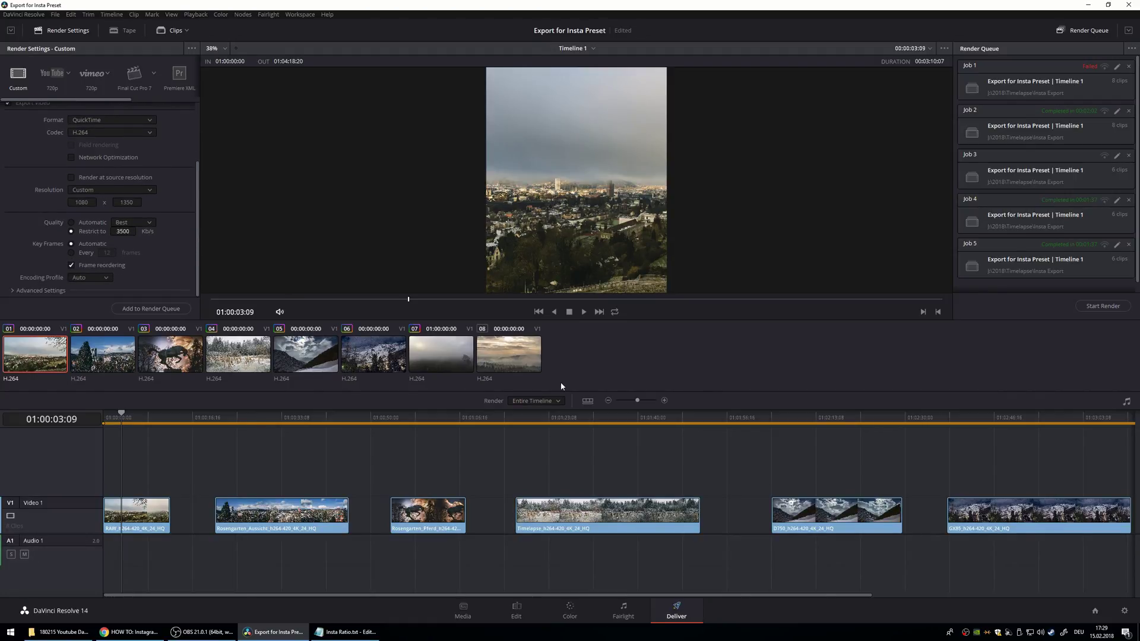
scroll(248, 595, right, 3)
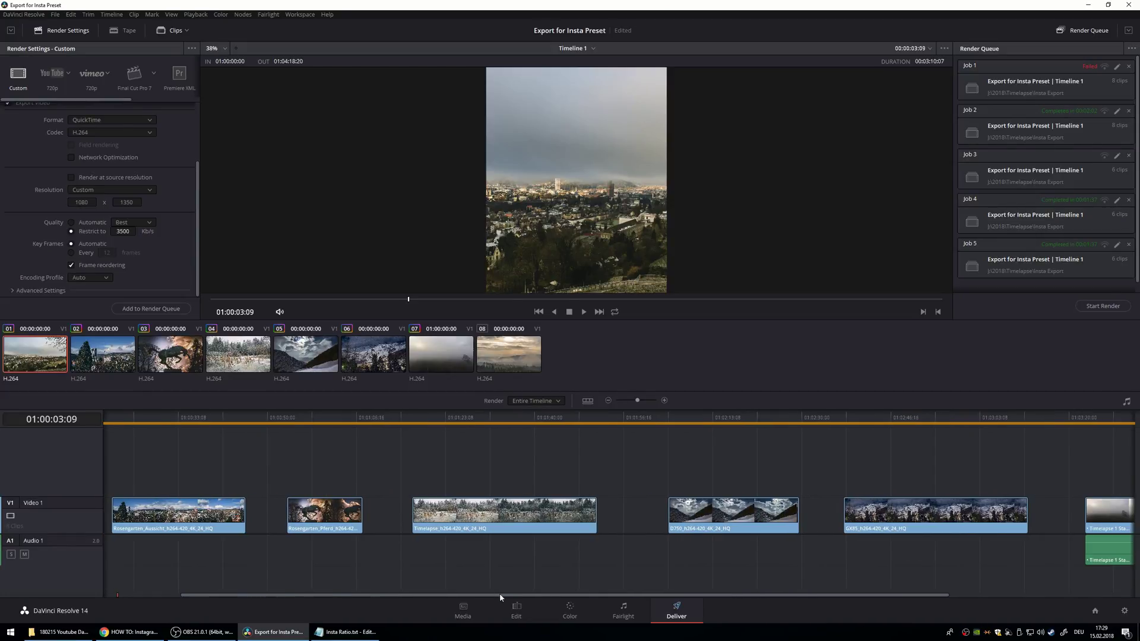
drag(591, 595, 426, 595)
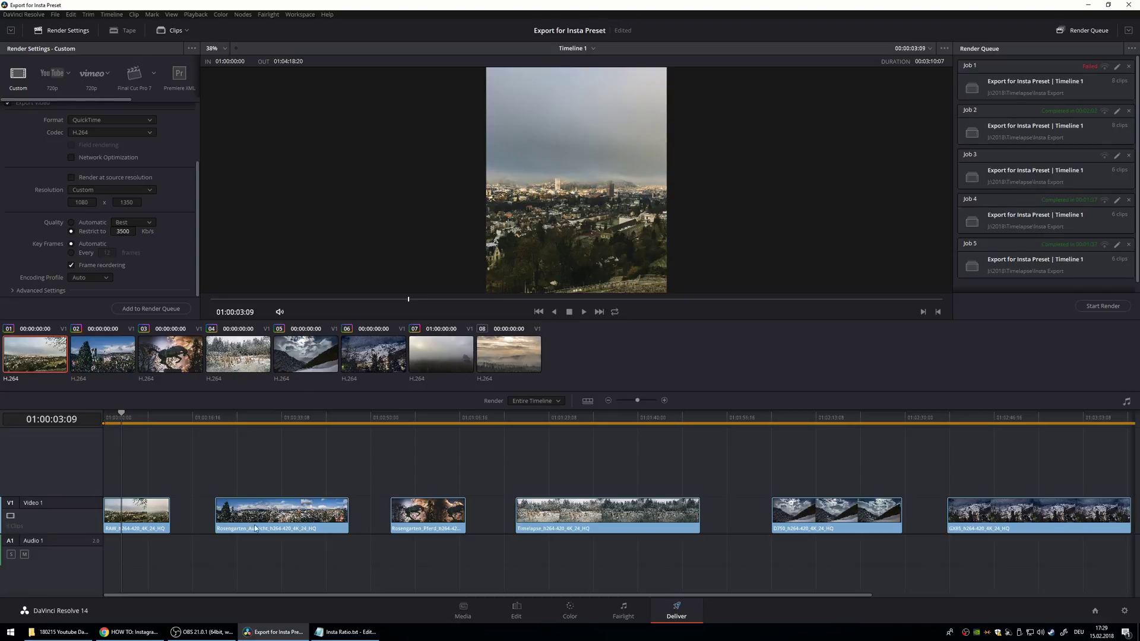
click(279, 523)
click(145, 518)
scroll(158, 228, up, 3)
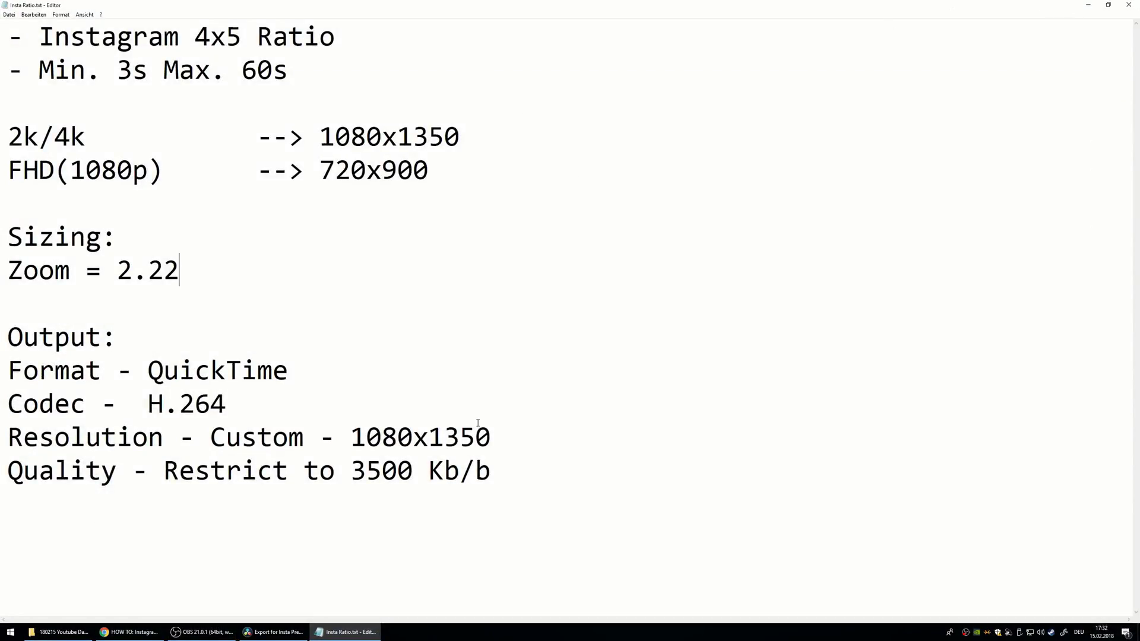
Step: Highlight the QuickTime, H.264, custom resolution and 3500 bitrate notes
drag(40, 377, 290, 382)
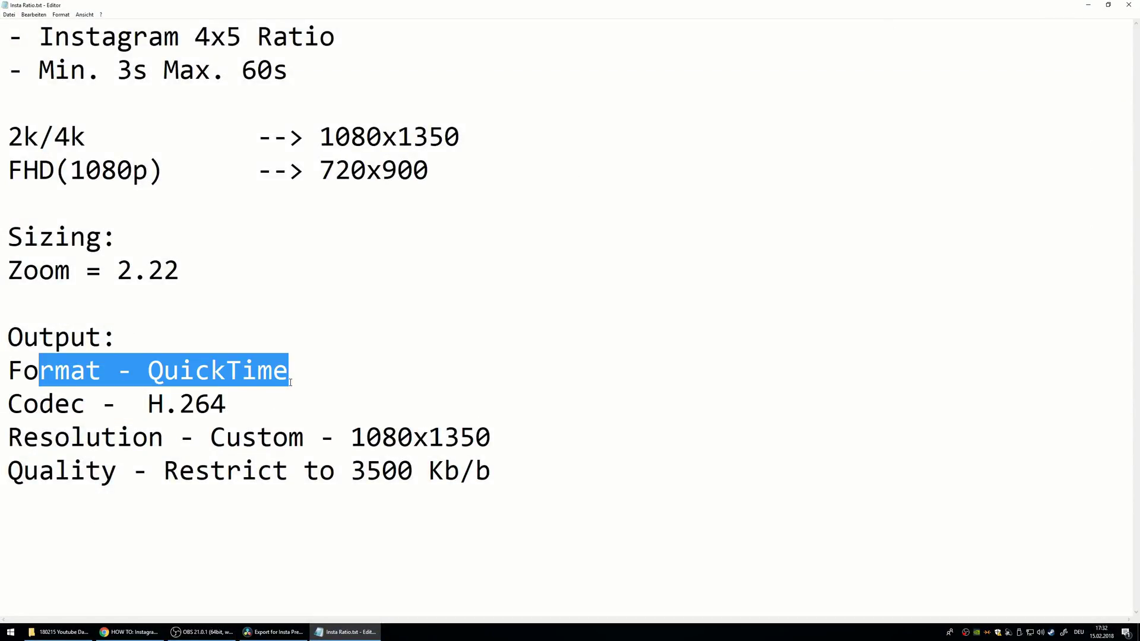
drag(55, 405, 243, 415)
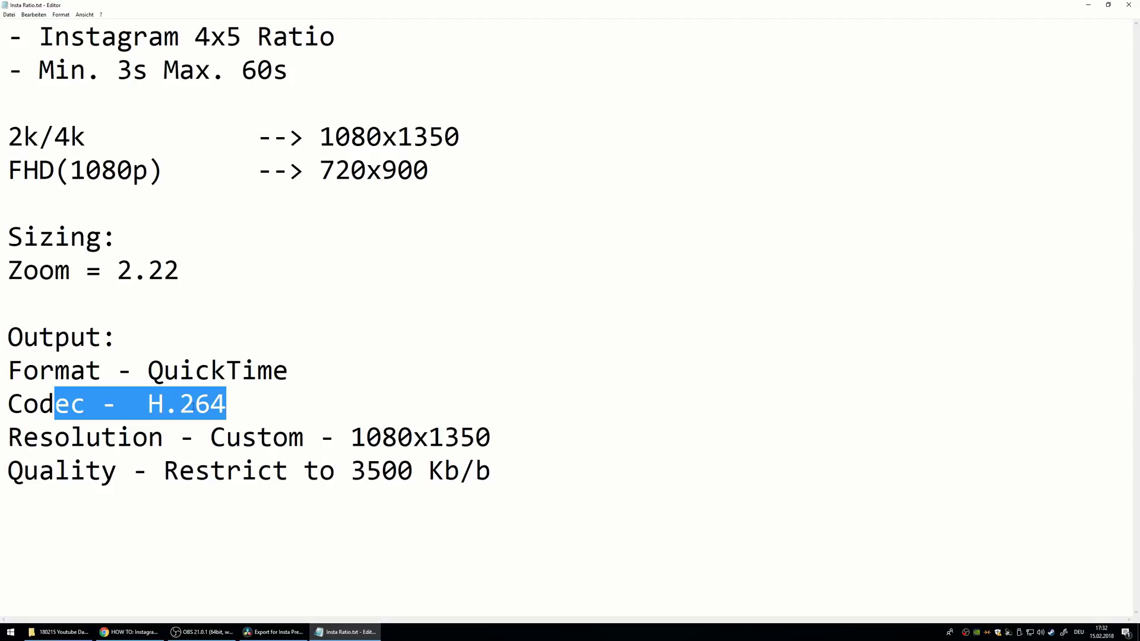
drag(24, 444, 498, 448)
click(23, 470)
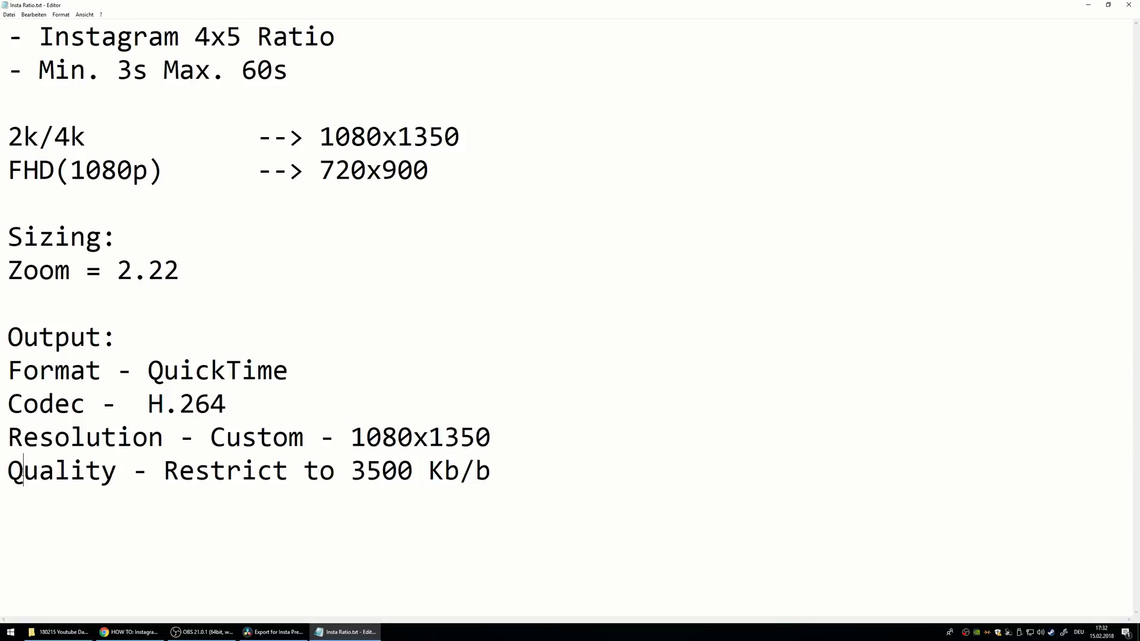
drag(351, 470, 532, 456)
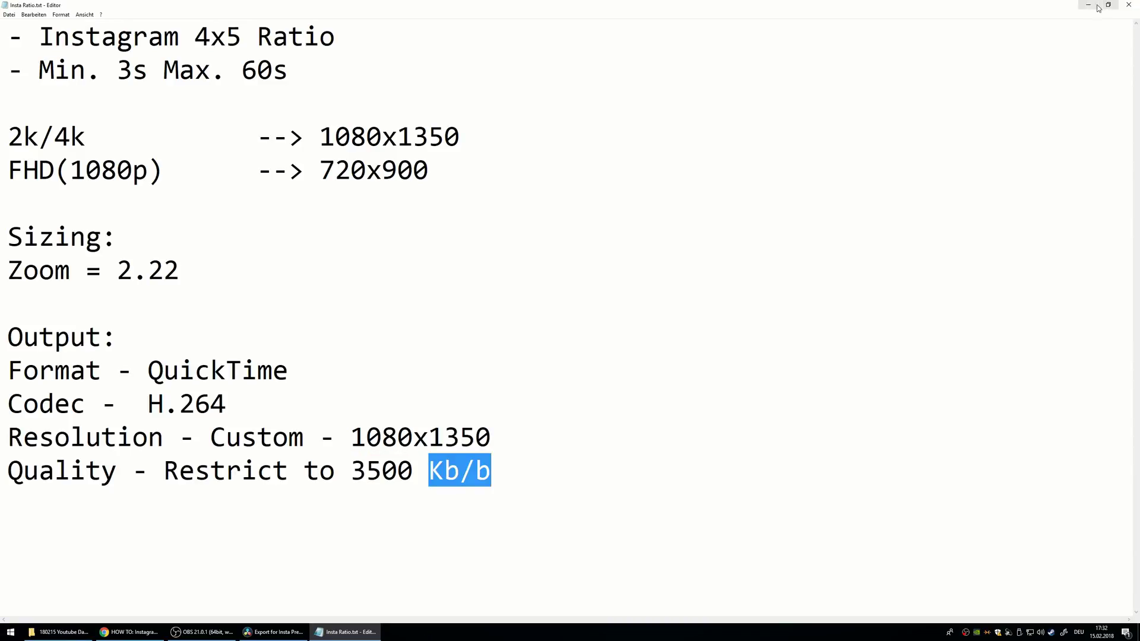
Step: Correct the Quality line's unit from 'Kb/b' to 'Kb/s'
click(514, 469)
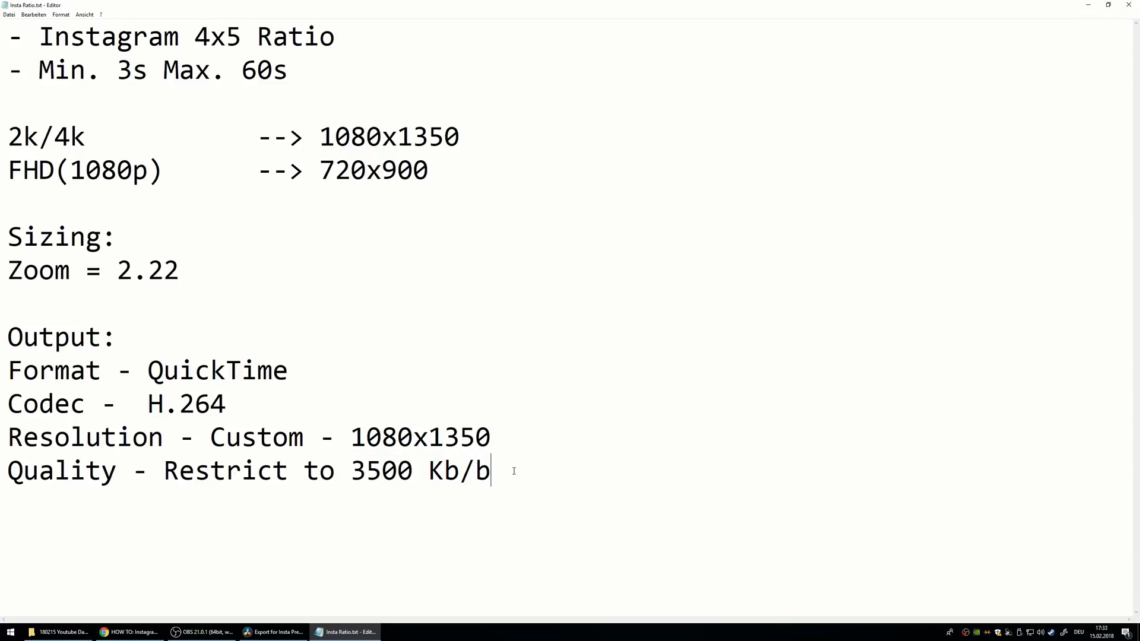
key(BackSpace)
text(s)
Step: Add the timeline to the render queue as a new job and start rendering
click(1088, 5)
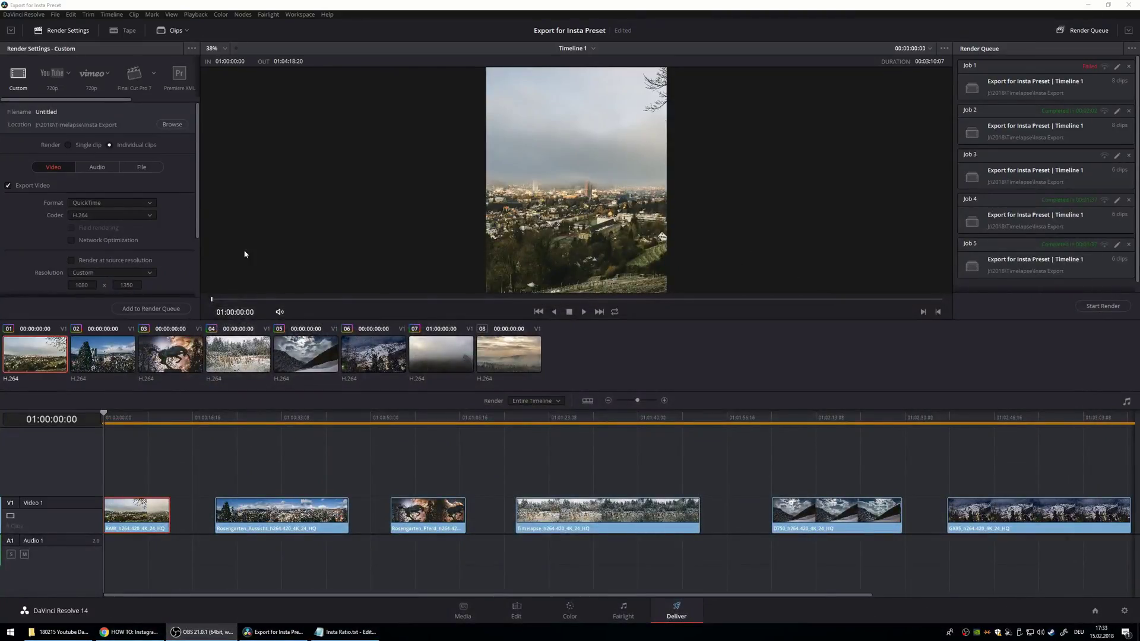
click(151, 308)
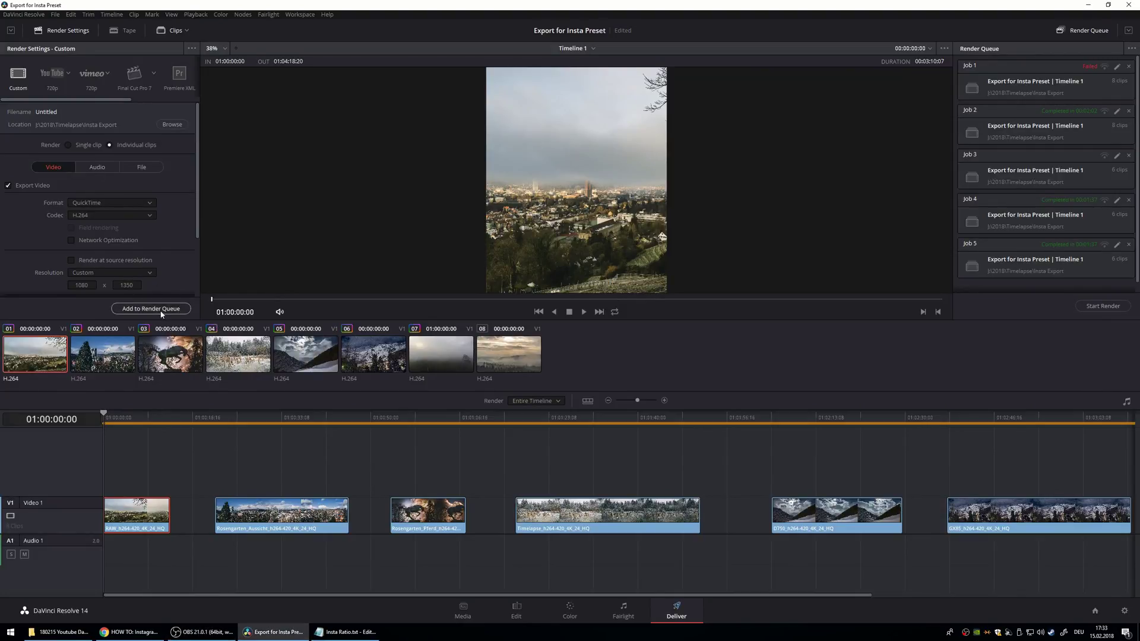
click(1096, 309)
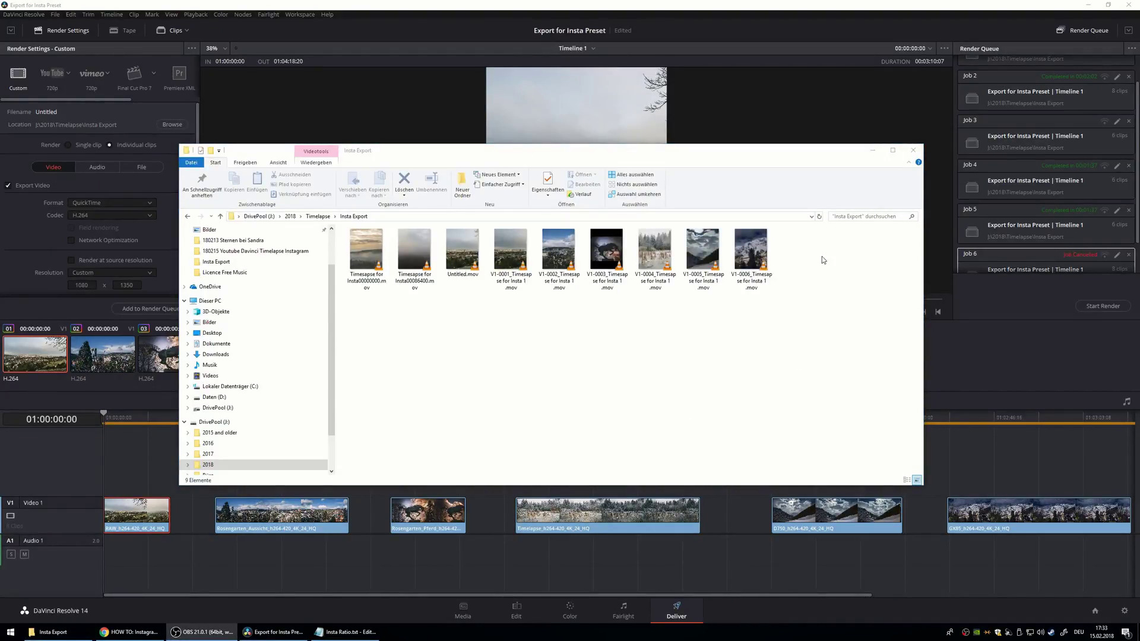
drag(850, 232, 395, 367)
click(415, 255)
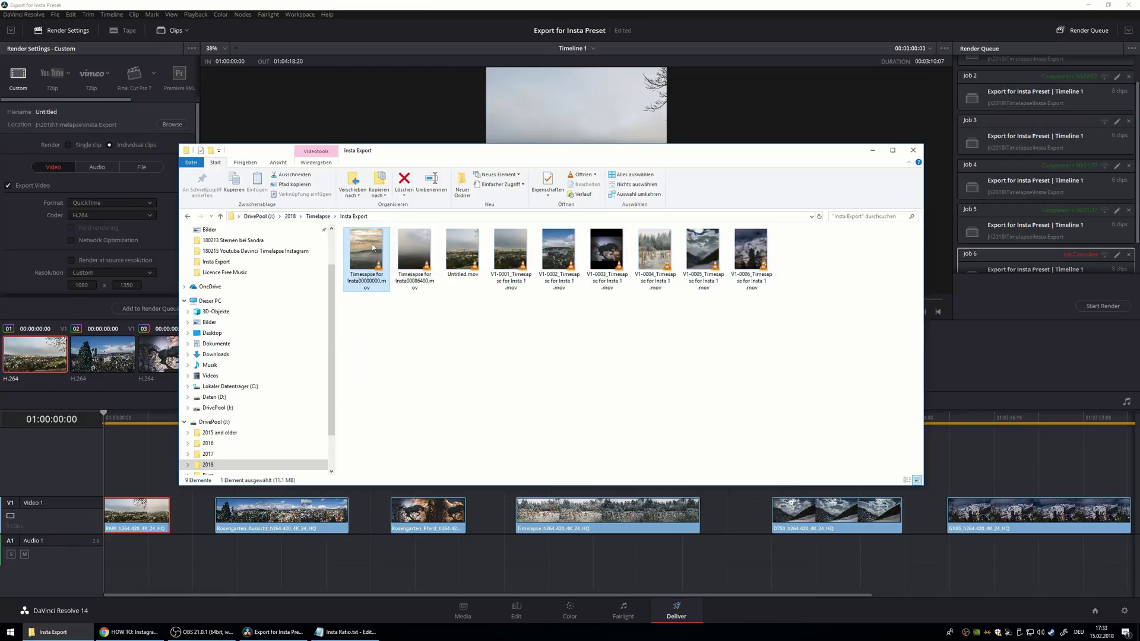
double_click(369, 248)
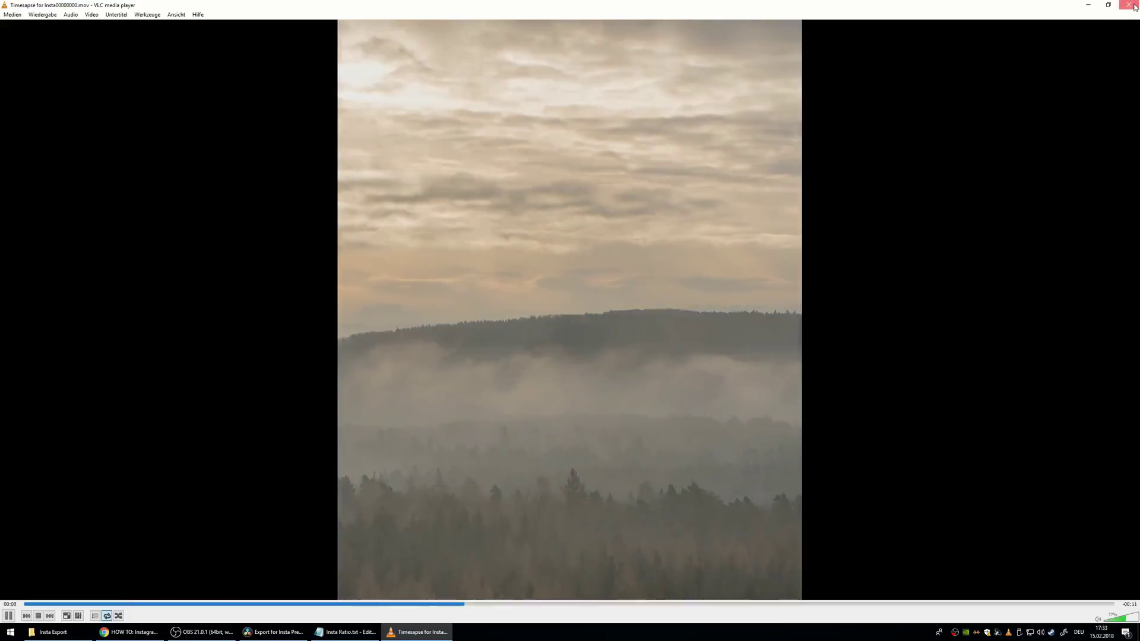
click(1133, 7)
right_click(361, 249)
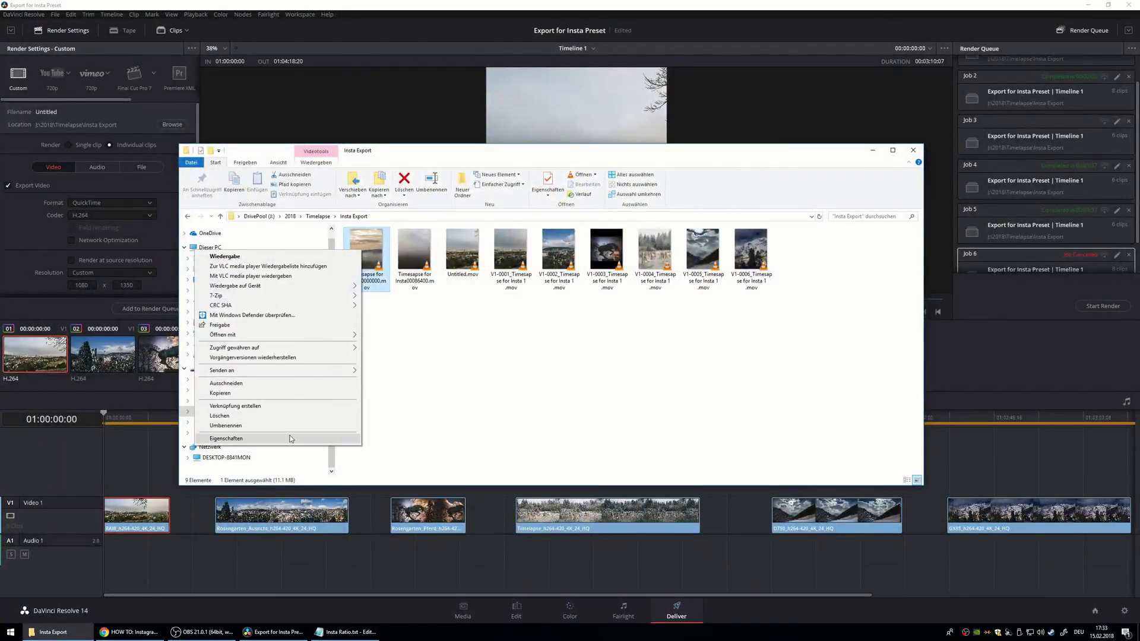
click(312, 438)
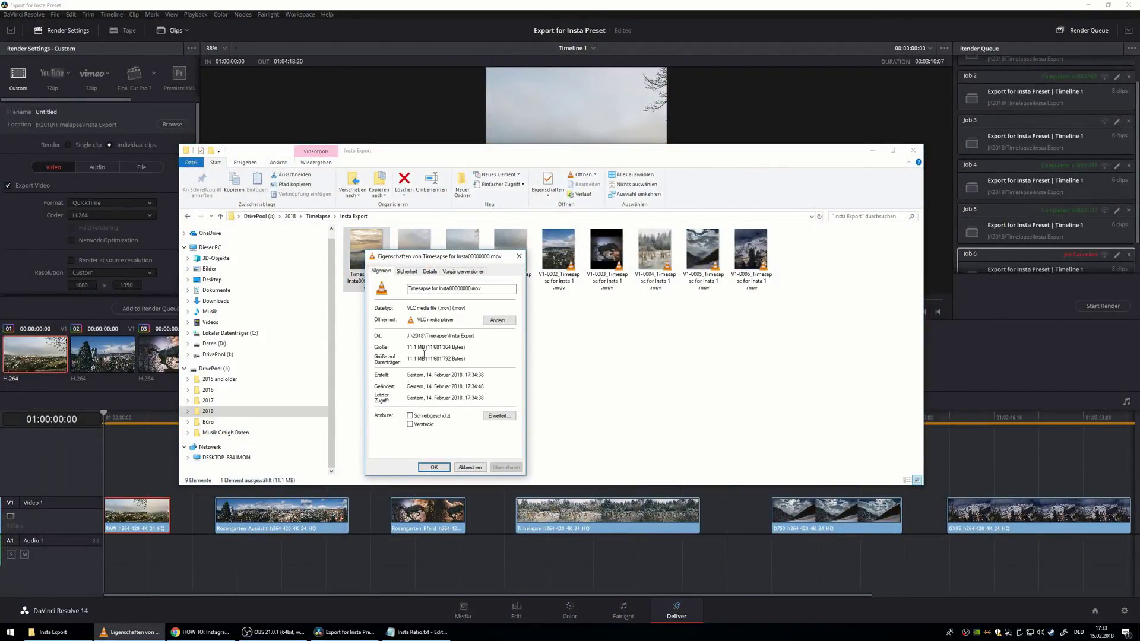
drag(406, 347, 471, 347)
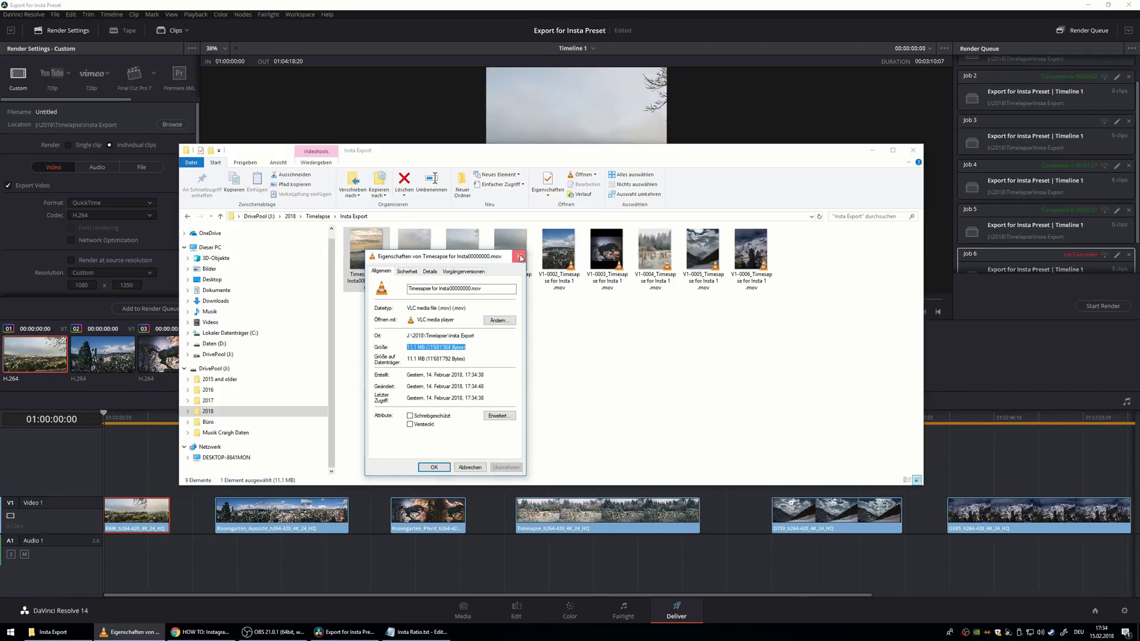
click(519, 256)
right_click(410, 252)
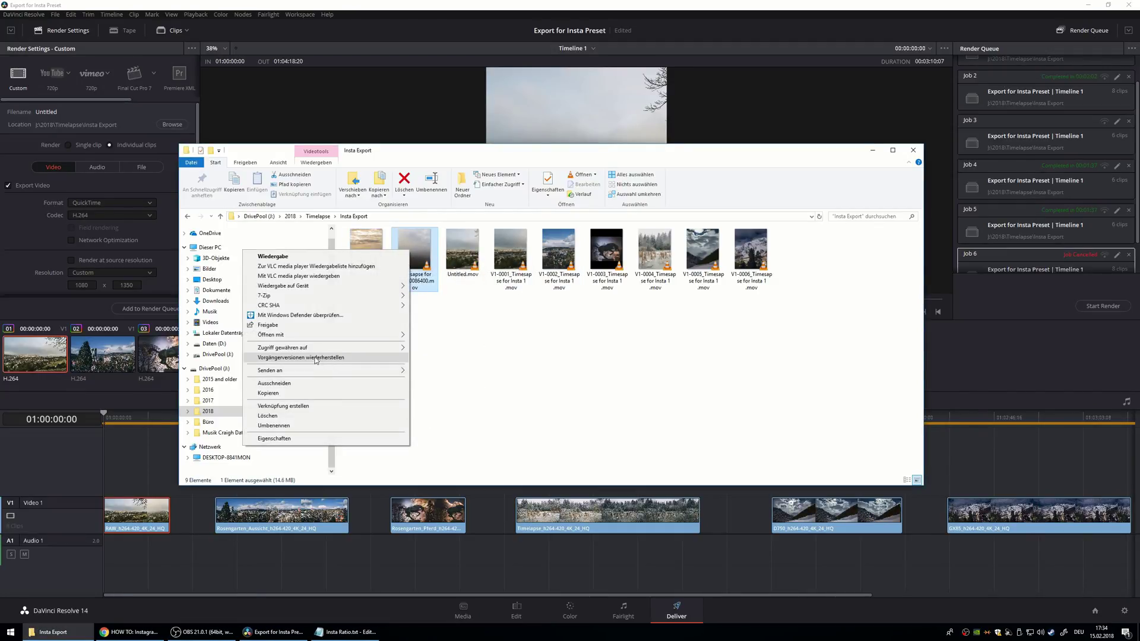
mouse_move(324, 336)
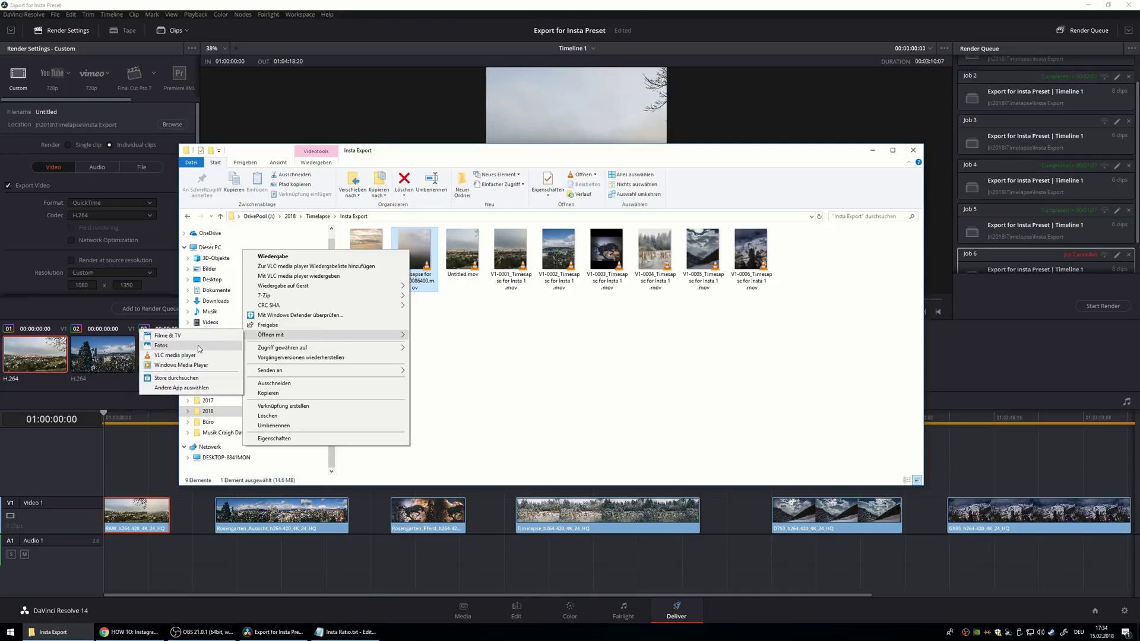
click(582, 382)
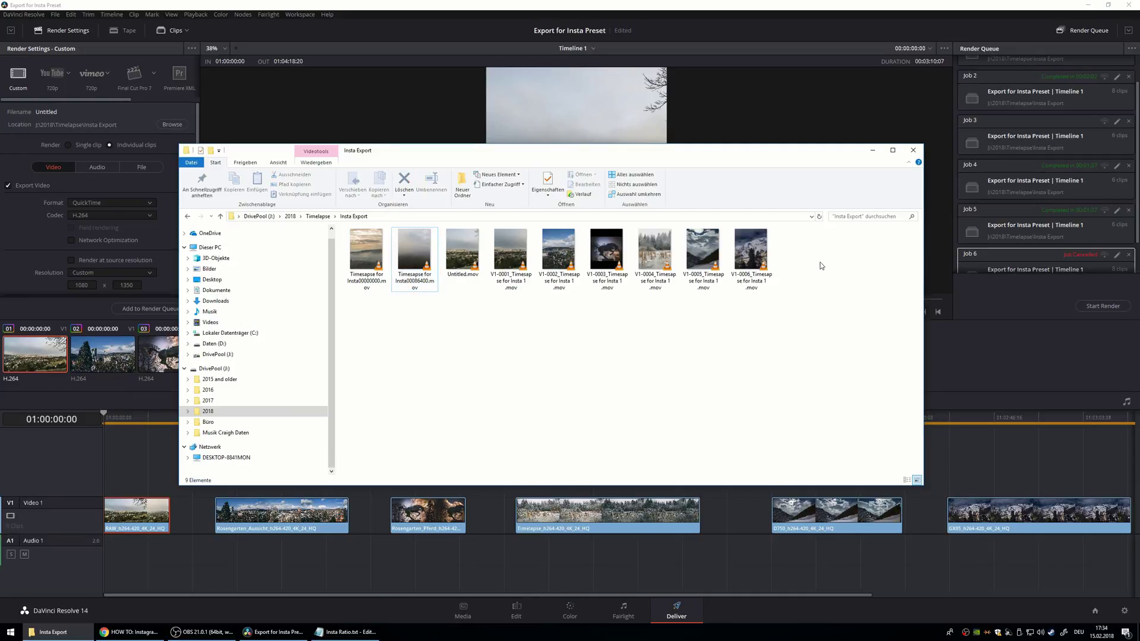
drag(831, 242, 323, 380)
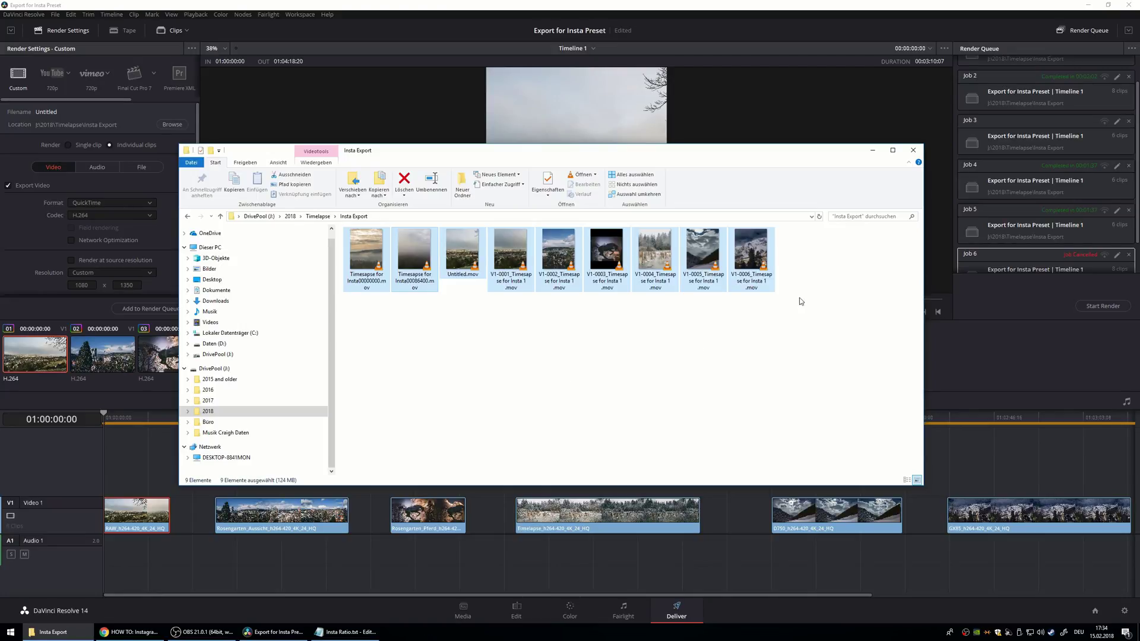
click(835, 265)
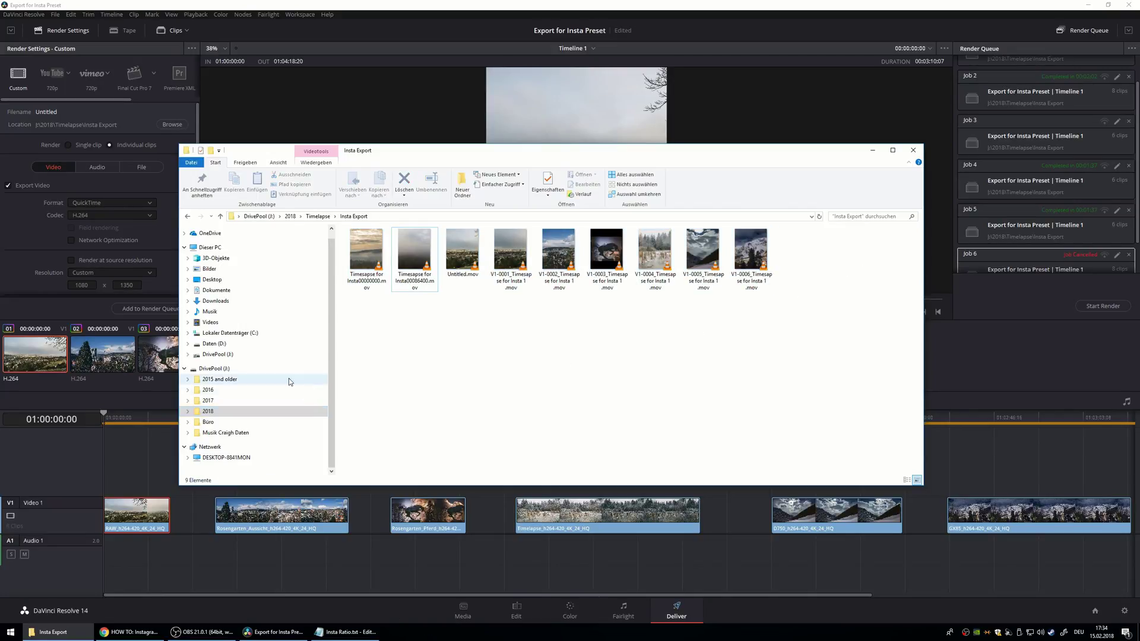